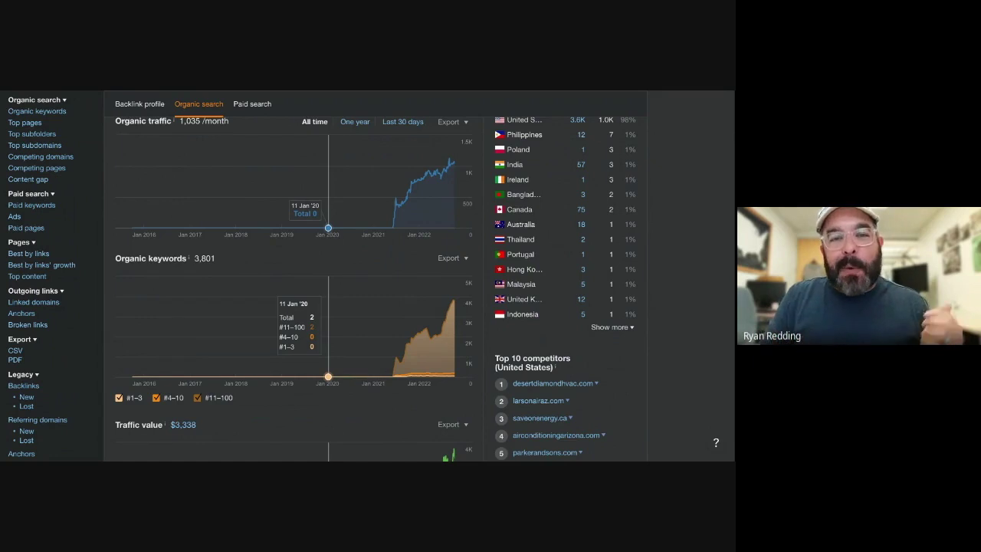
Examine the all-time organic traffic, organic keywords and traffic value charts for growth since mid-2021
scroll(447, 359, "down", 3)
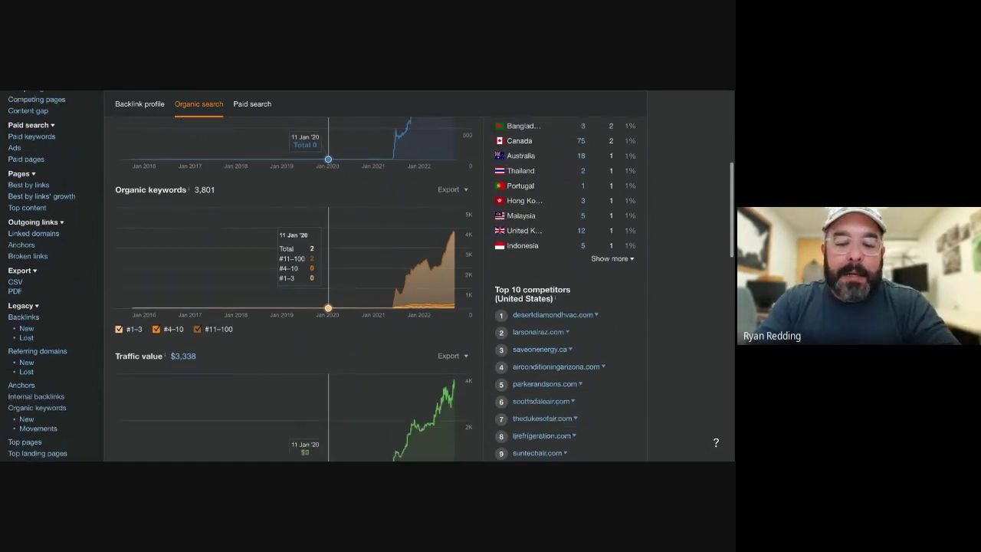
scroll(447, 360, "up", 2)
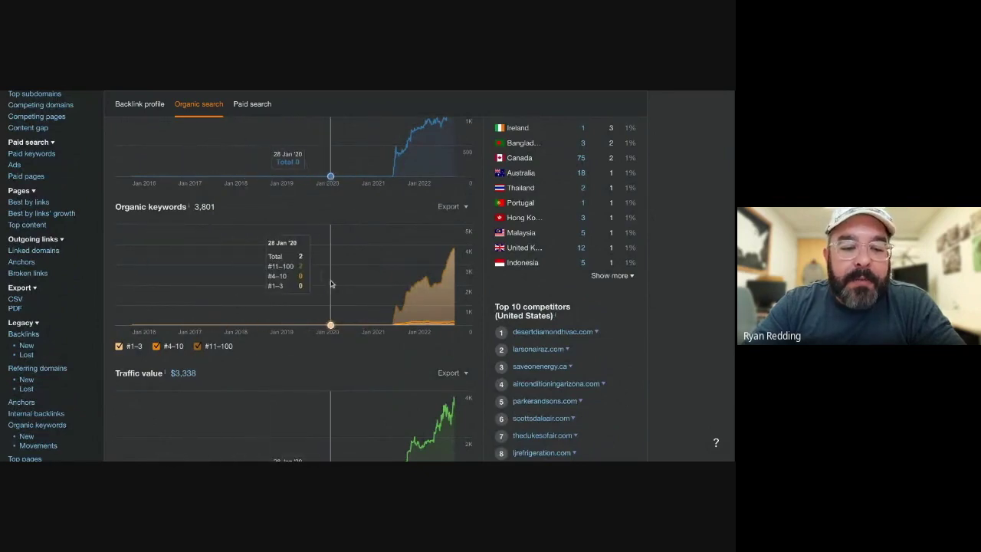
scroll(247, 258, "up", 2)
scroll(408, 208, "down", 3)
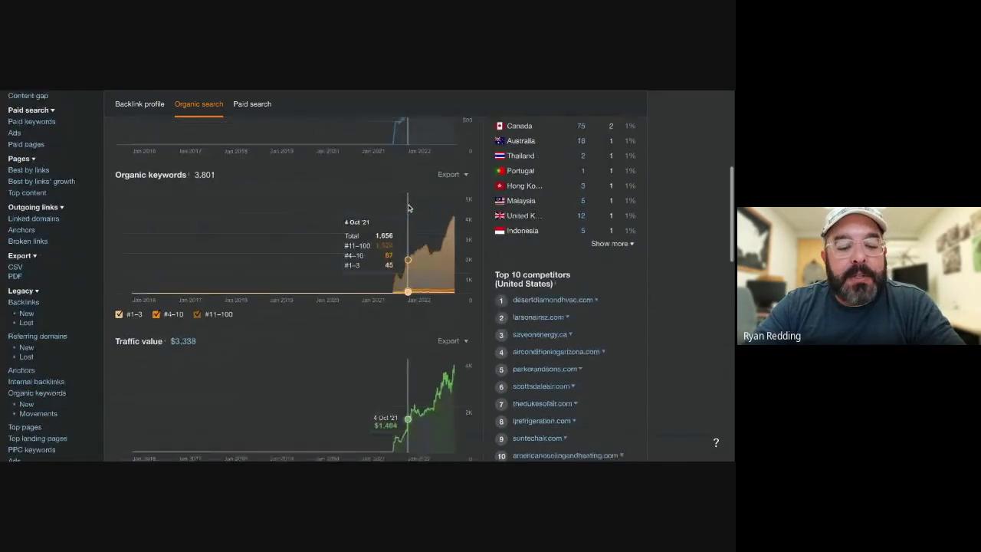
scroll(321, 355, "up", 3)
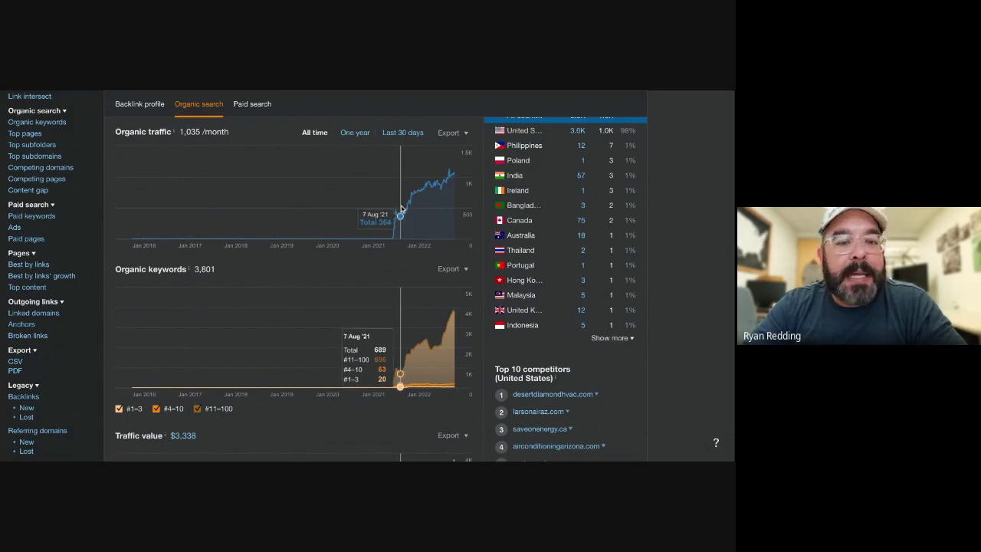
scroll(401, 209, "down", 1)
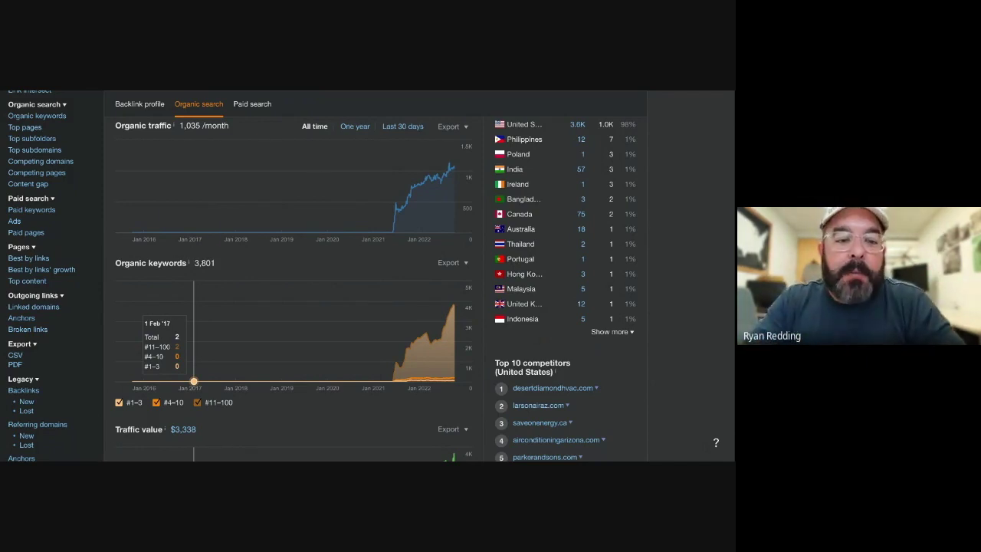
scroll(400, 201, "down", 1)
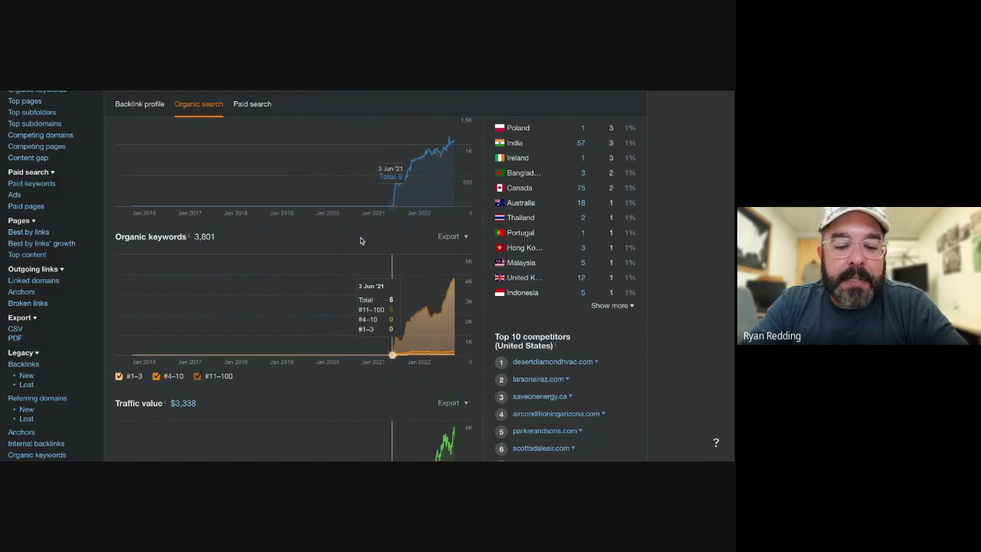
scroll(360, 238, "down", 1)
scroll(360, 241, "down", 1)
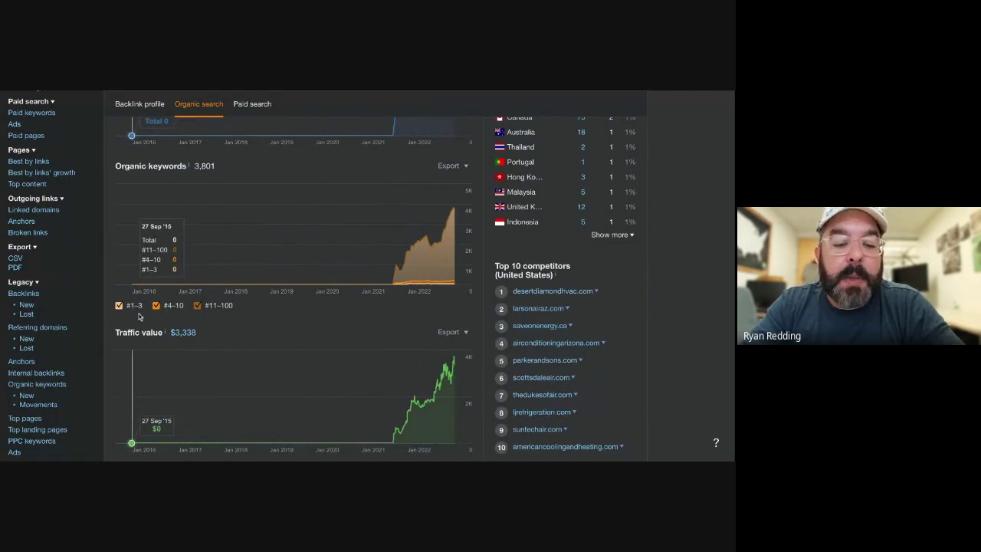
Hide the #11–100 positions in the organic keywords chart to inspect the top ten rankings, and show them again
left_click(197, 306)
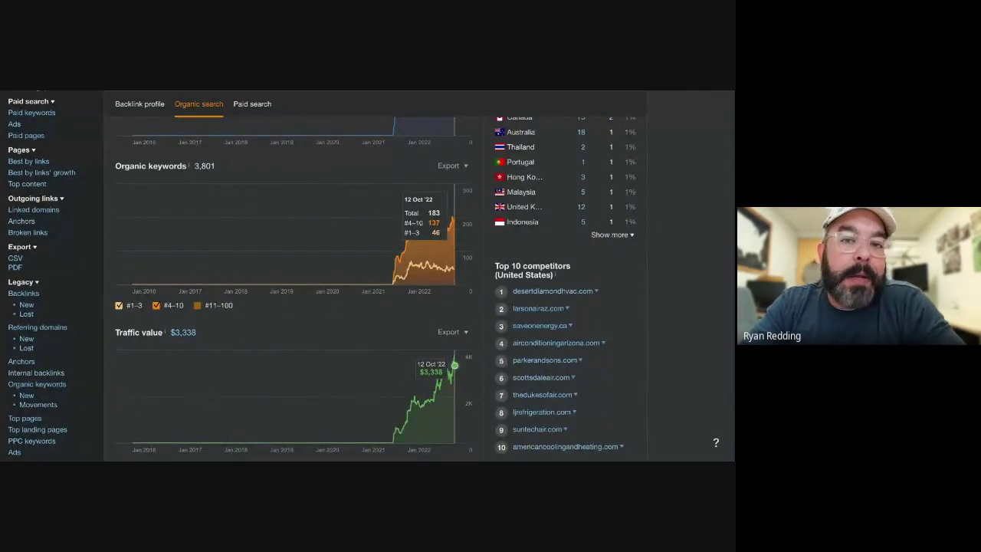
left_click(197, 306)
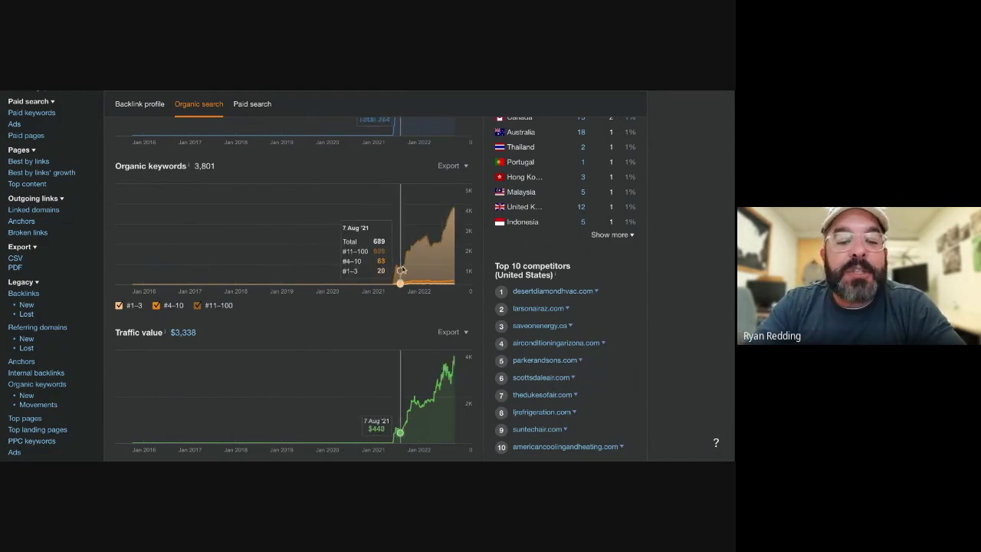
Review the traffic value trend alongside the organic traffic and organic keywords charts
scroll(393, 291, "down", 1)
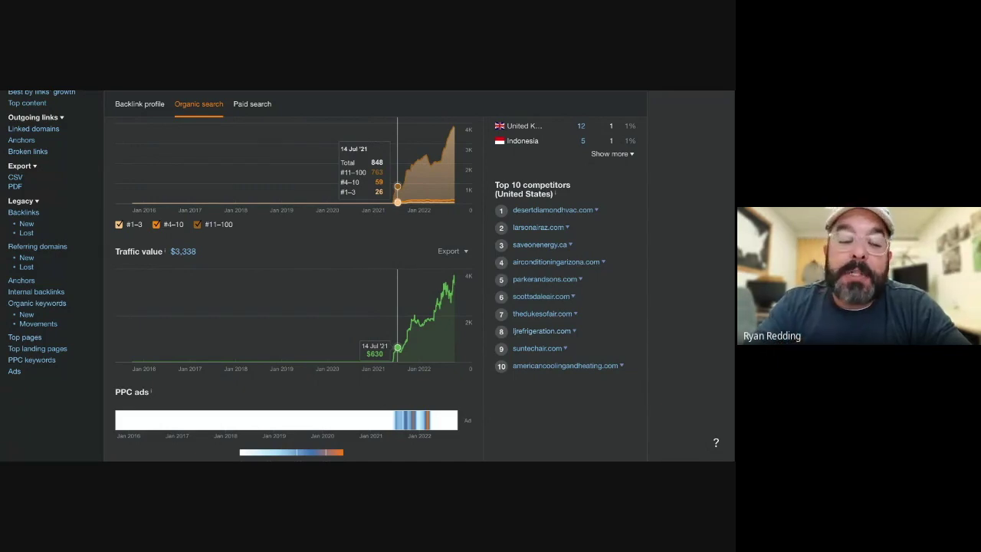
scroll(397, 245, "up", 1)
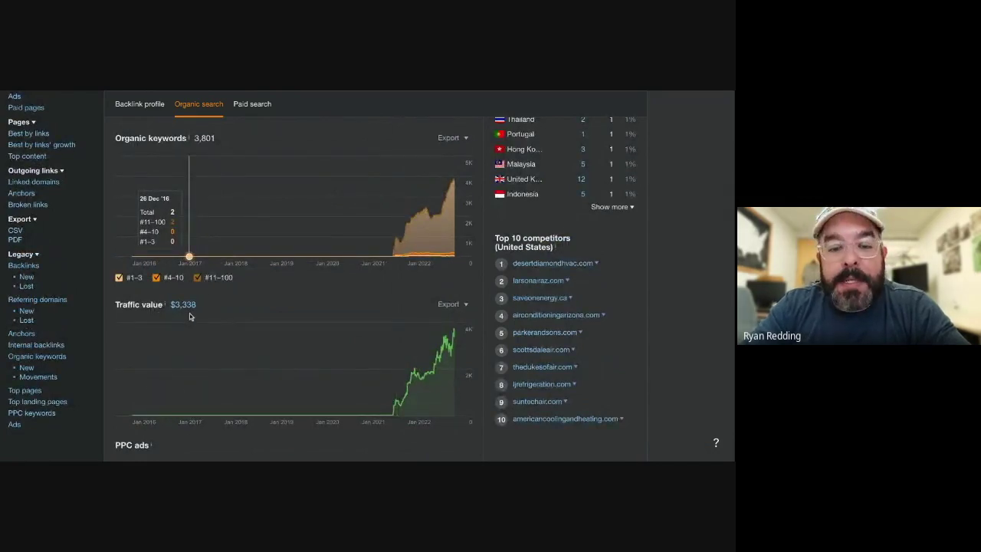
scroll(370, 369, "up", 4)
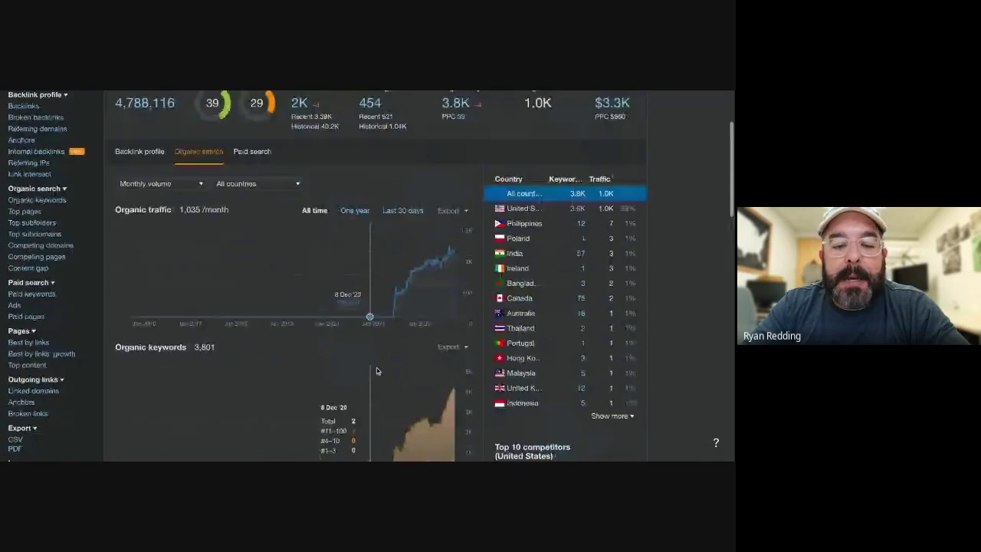
scroll(452, 283, "down", 2)
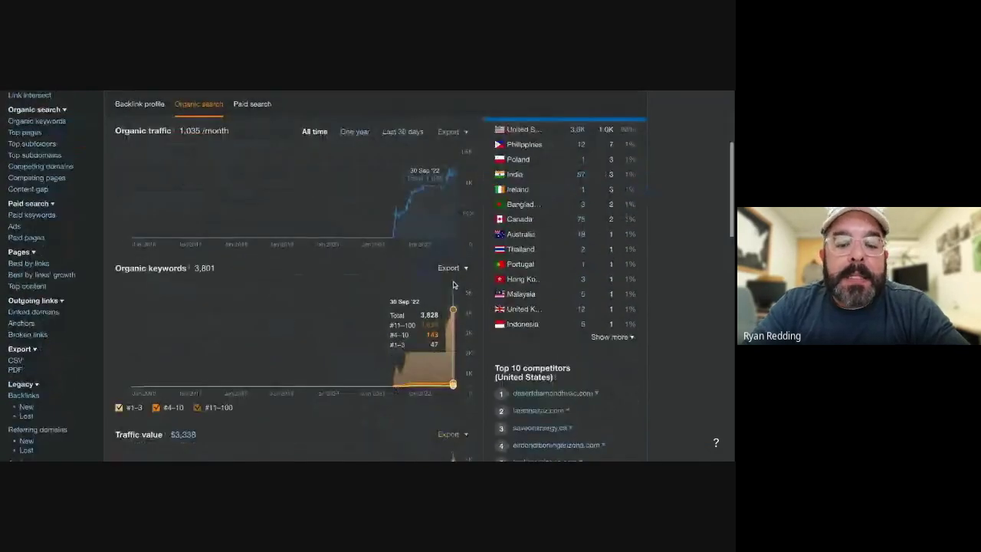
scroll(453, 283, "down", 2)
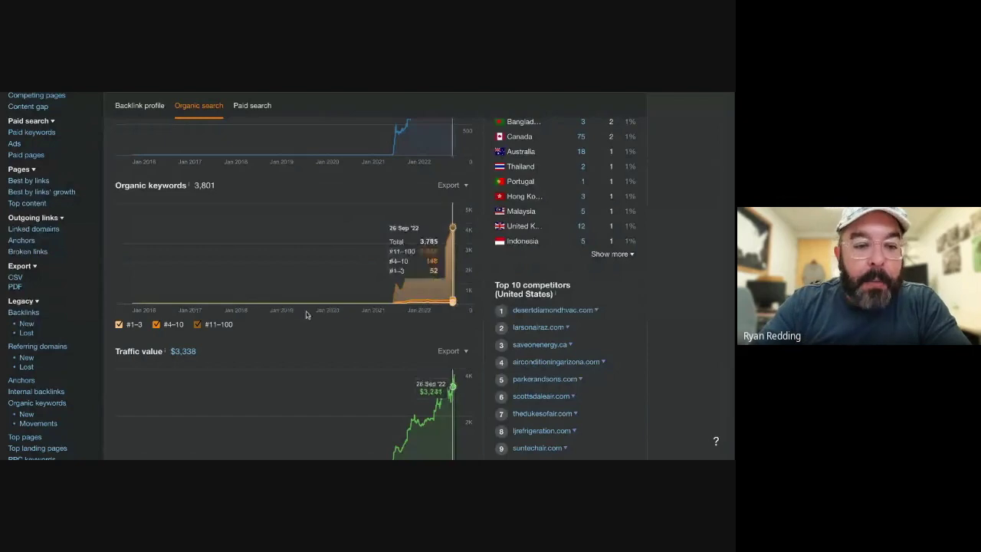
scroll(306, 314, "up", 2)
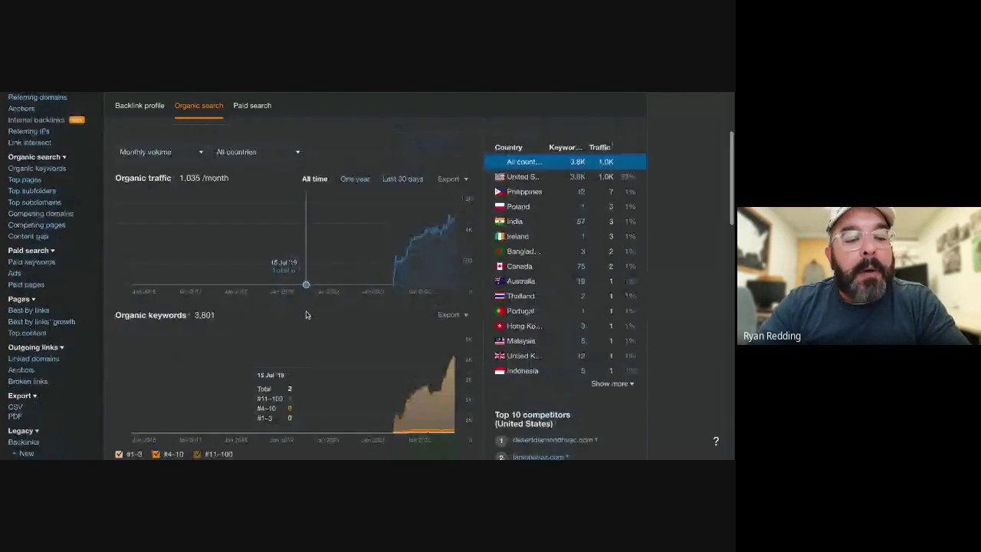
scroll(190, 269, "up", 1)
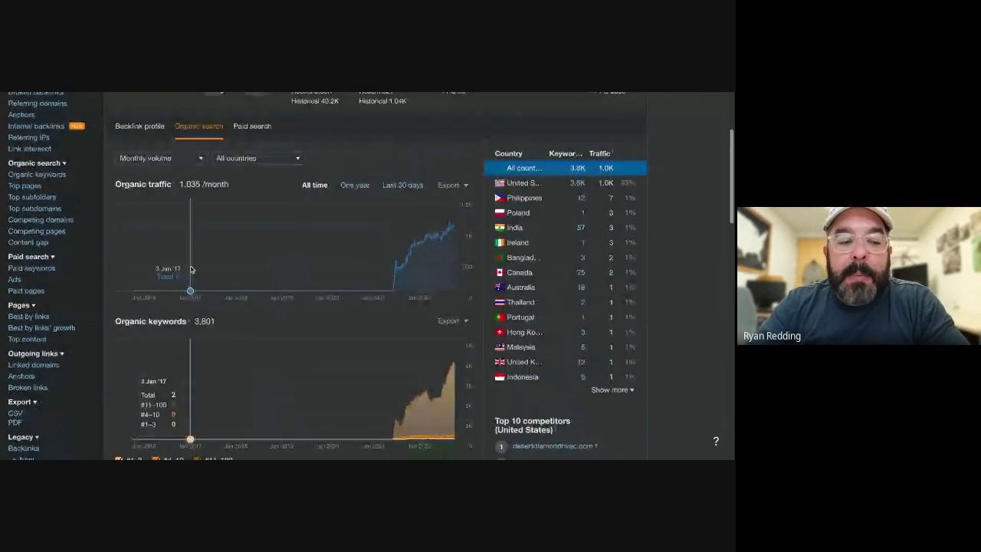
Open the site's organic keywords report, signing back in with the saved account credentials
left_click(58, 176)
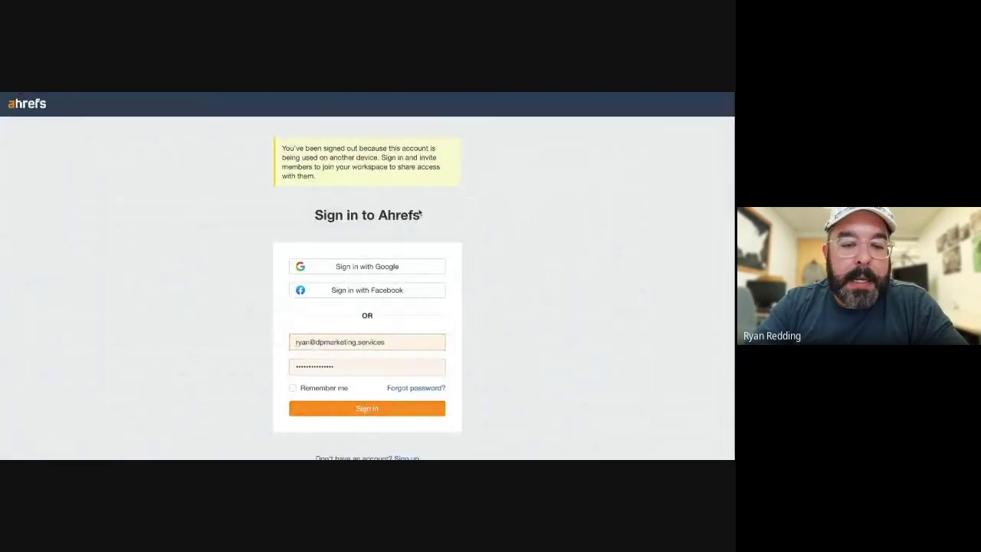
key("Return")
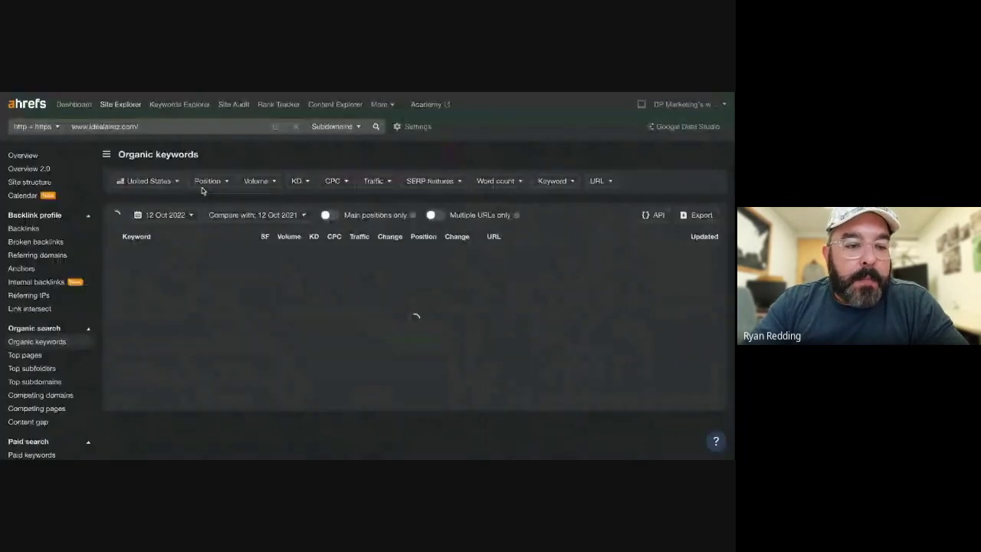
Set the organic keywords comparison to the previous year
scroll(259, 240, "down", 1)
scroll(259, 240, "down", 1)
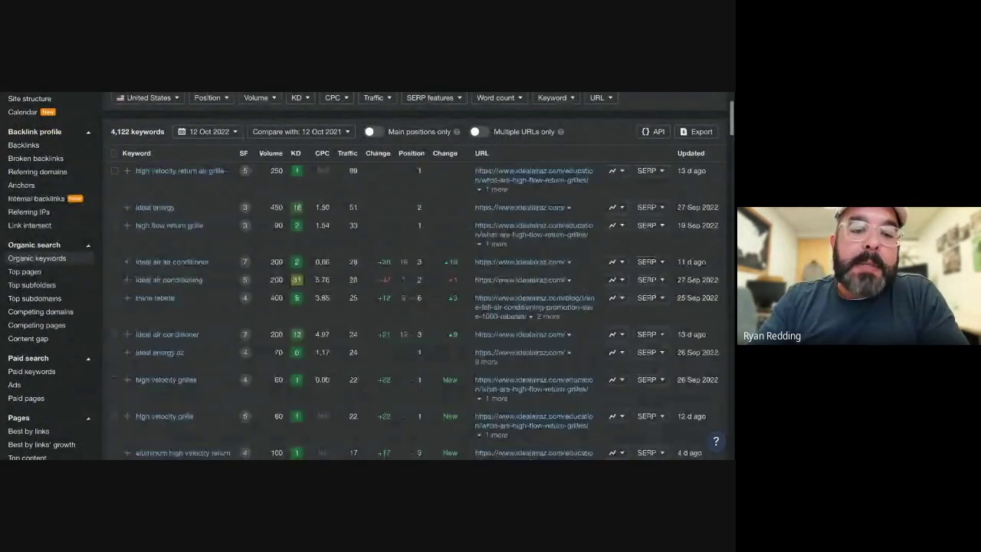
left_click(312, 132)
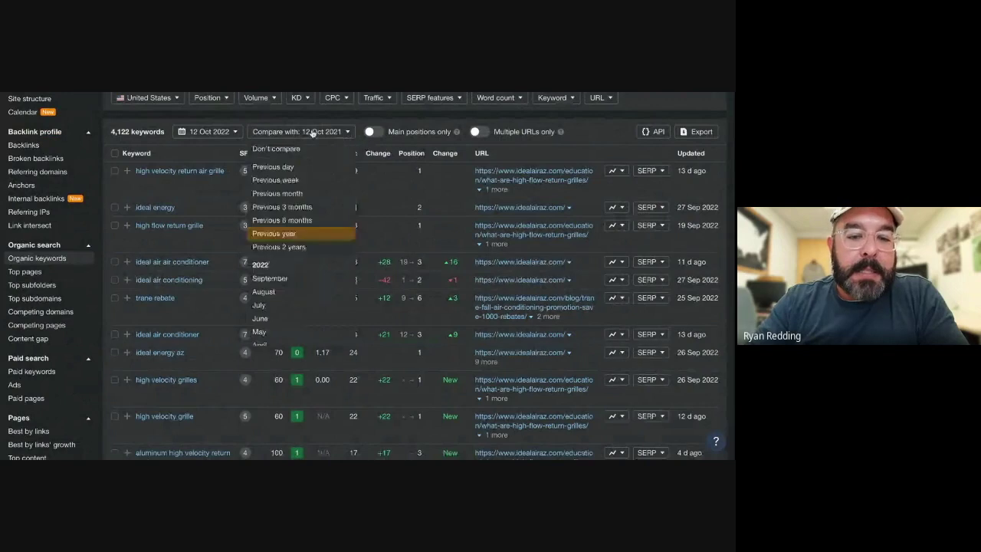
left_click(298, 232)
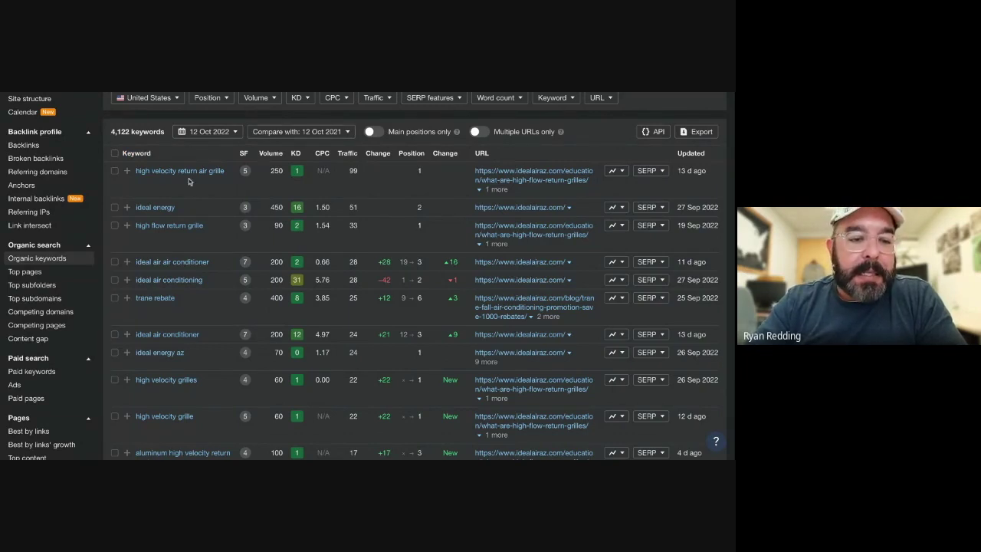
Examine the organic keywords' positions, year-over-year position changes and ranking URLs throughout the list
scroll(189, 179, "down", 15)
scroll(188, 179, "down", 14)
scroll(188, 179, "up", 13)
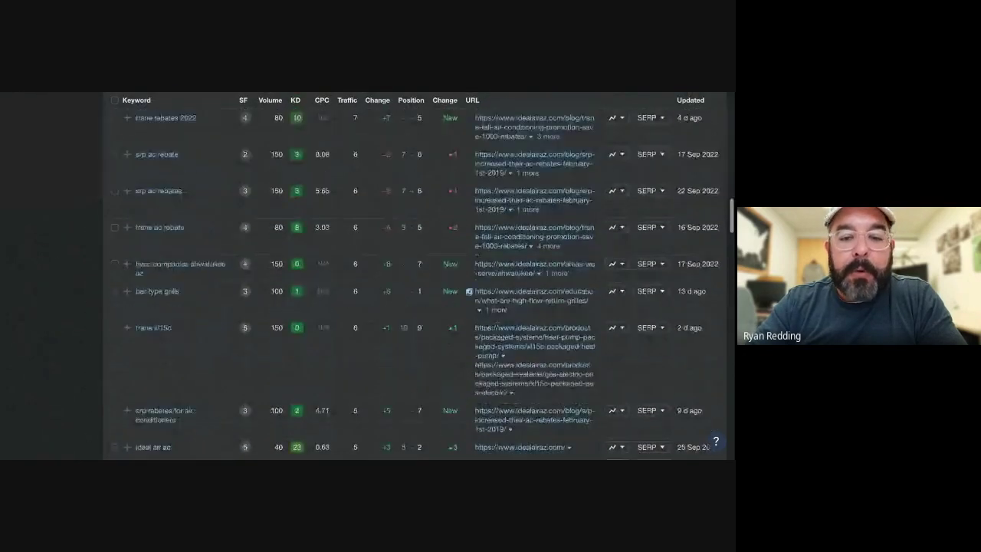
scroll(194, 260, "up", 15)
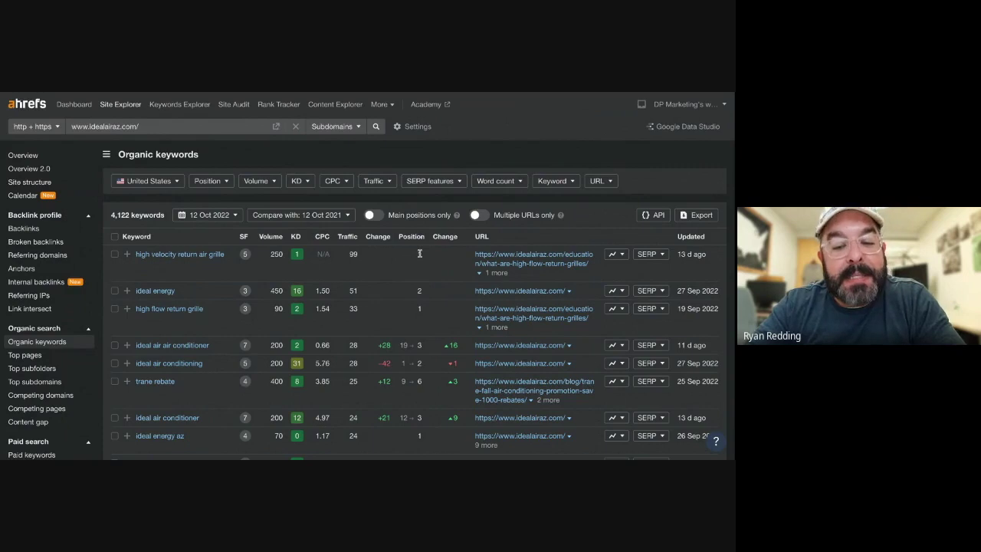
scroll(418, 276, "down", 1)
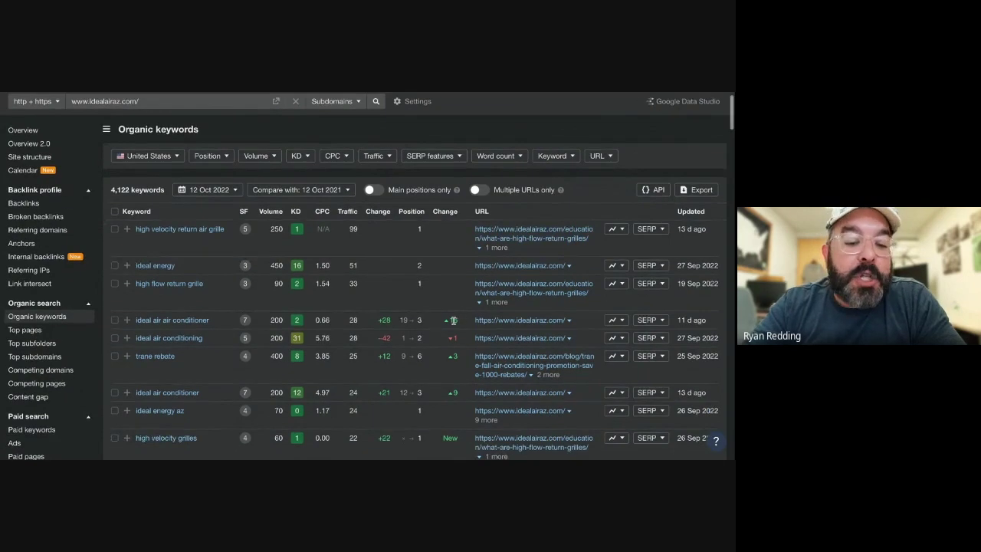
mouse_move(453, 322)
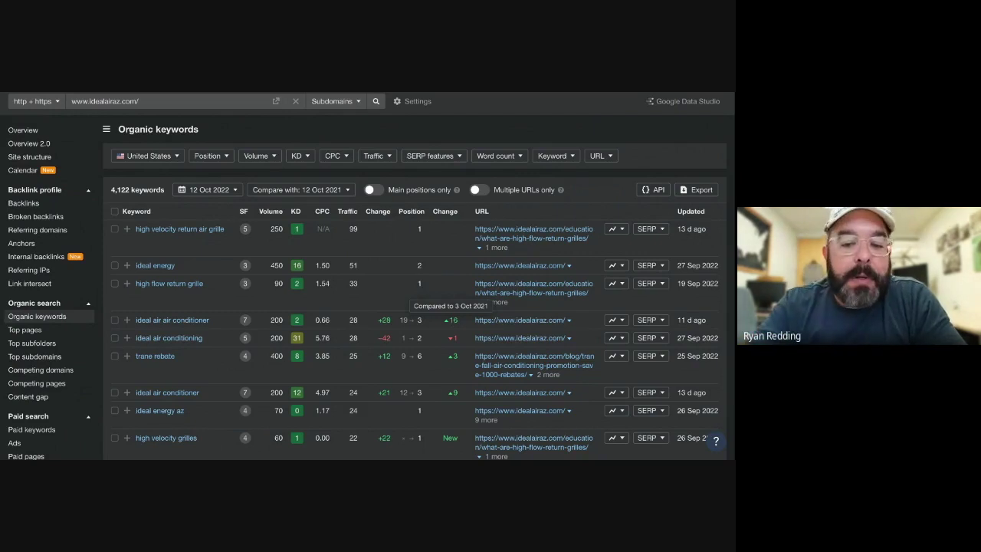
scroll(222, 327, "down", 1)
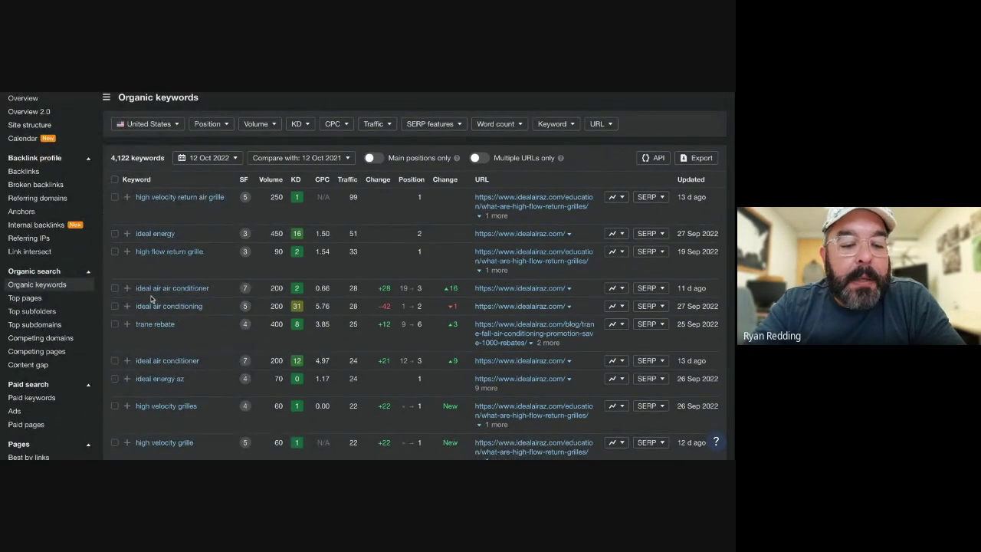
mouse_move(456, 287)
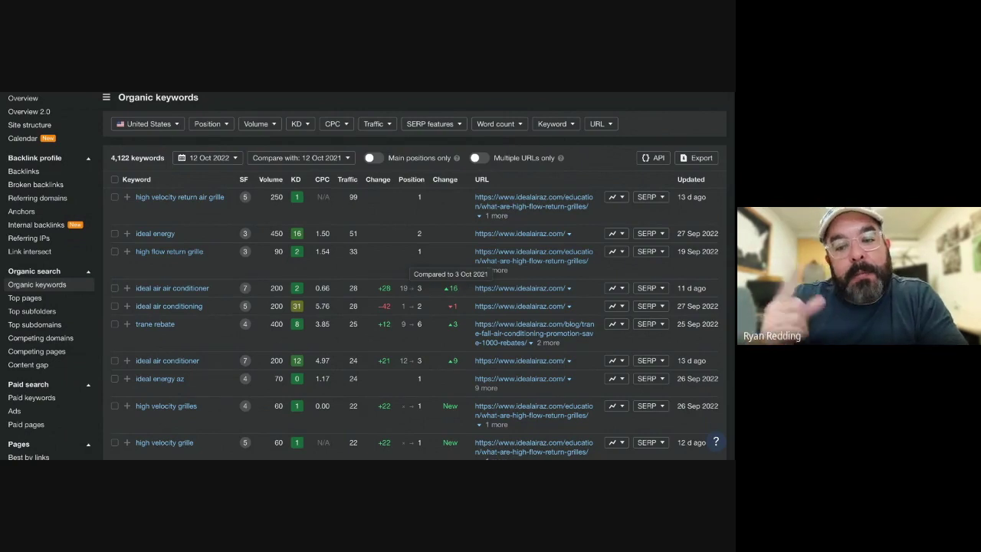
scroll(459, 299, "down", 5)
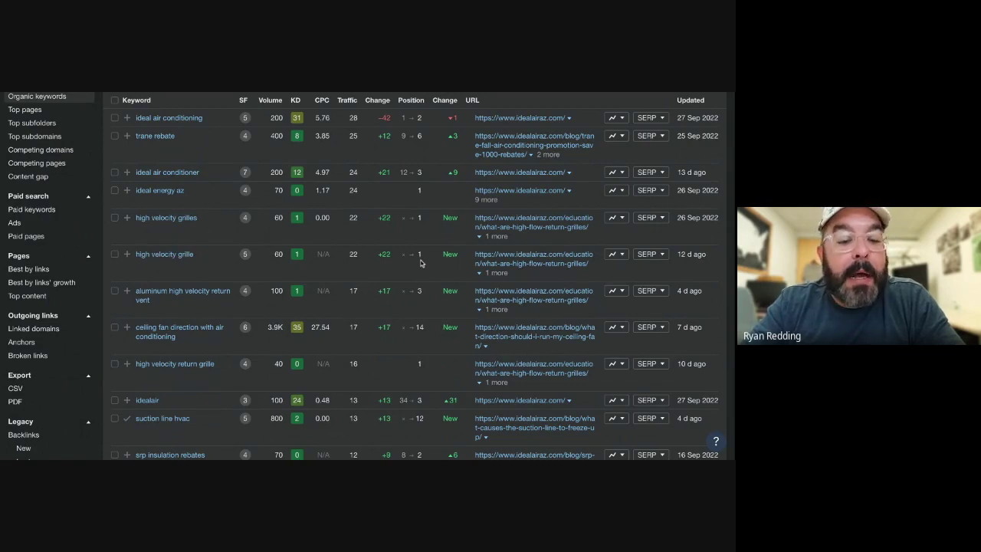
scroll(419, 262, "down", 1)
scroll(135, 246, "down", 2)
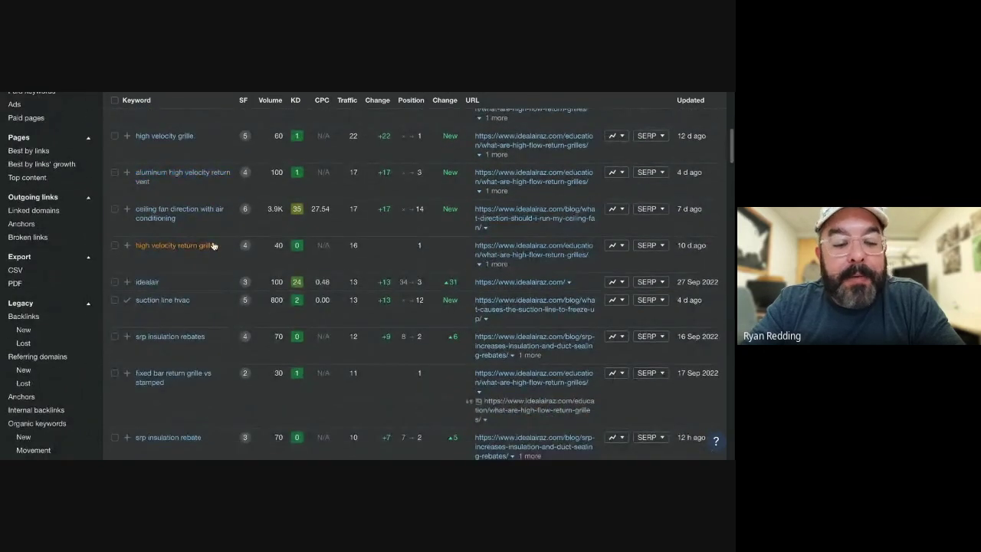
scroll(213, 245, "down", 3)
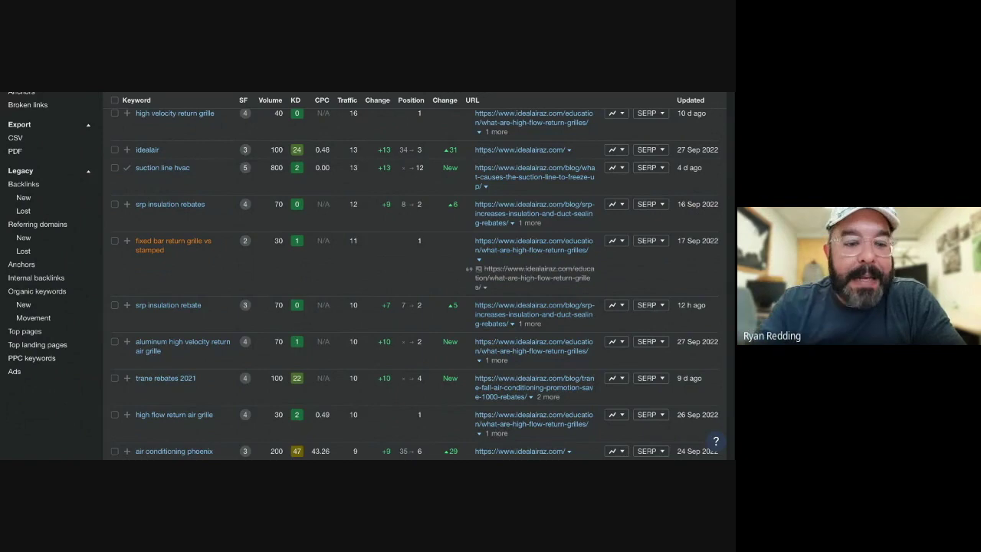
scroll(195, 242, "down", 1)
scroll(196, 243, "up", 10)
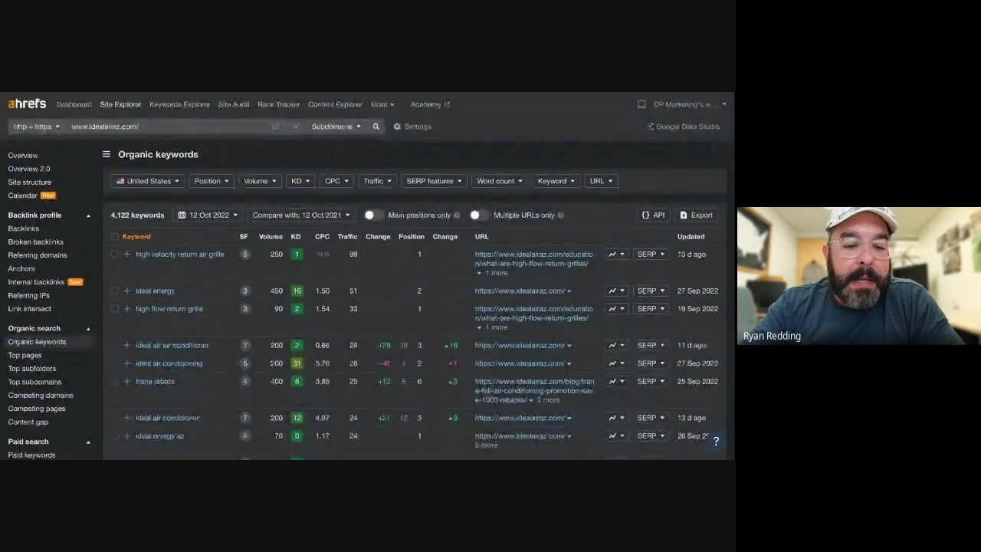
Sort the organic keywords alphabetically, re-sort them by position in ascending order and review the best-ranking ones
left_click(148, 236)
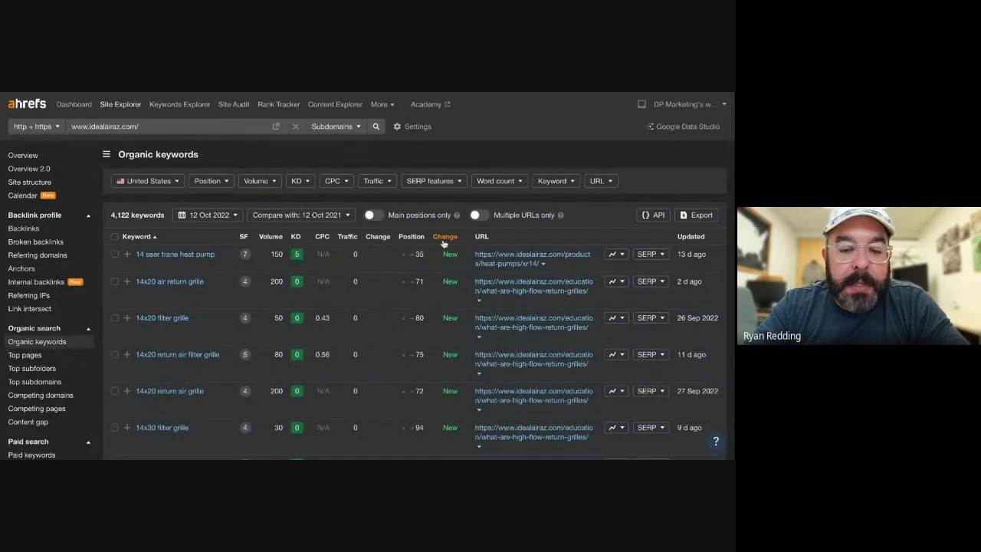
left_click(411, 236)
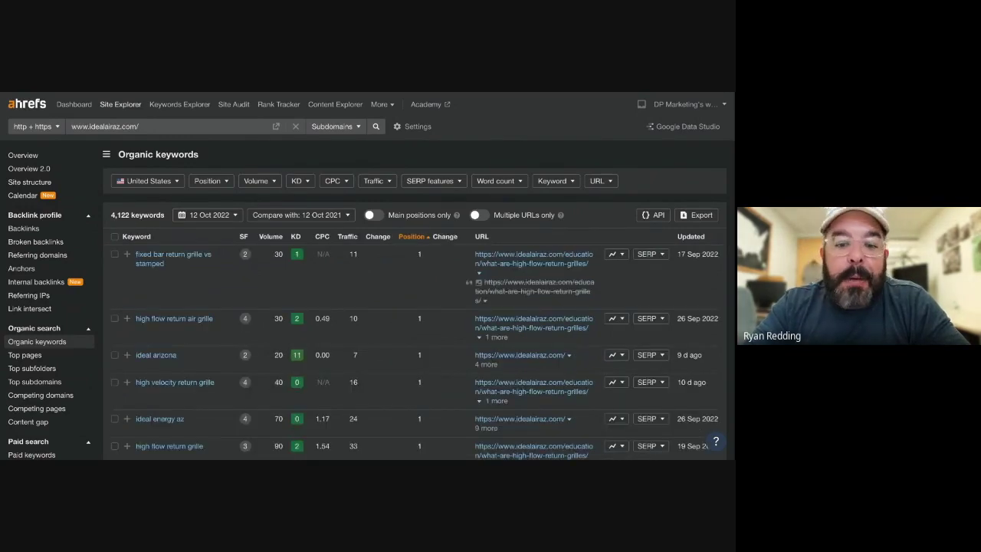
scroll(420, 291, "down", 10)
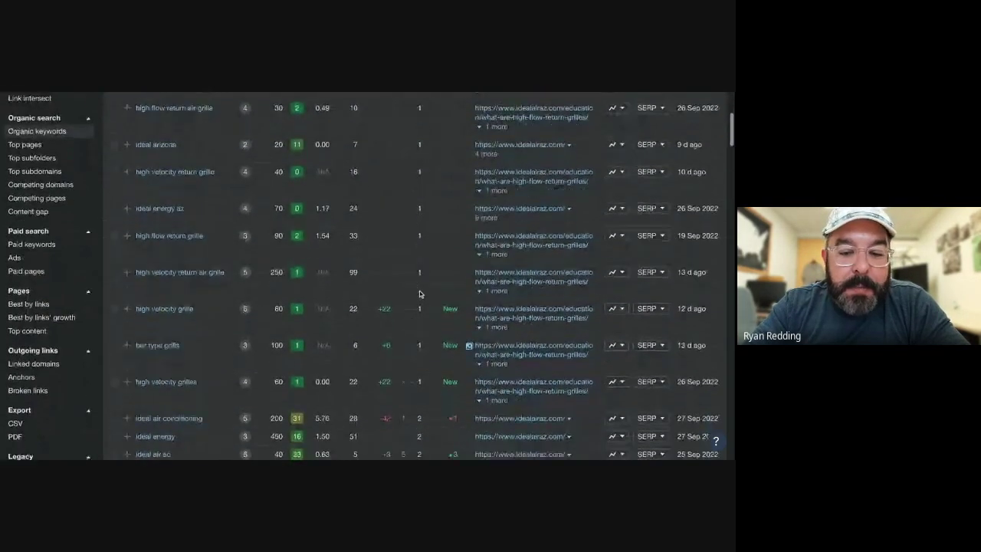
scroll(419, 294, "down", 10)
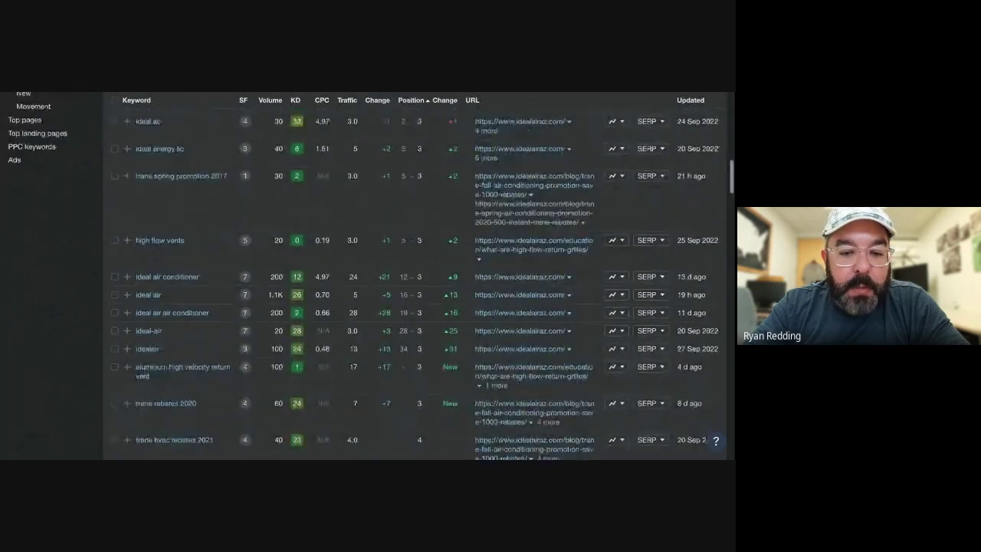
Sort the organic keywords by position change, with the largest year-over-year gains first
scroll(419, 294, "down", 10)
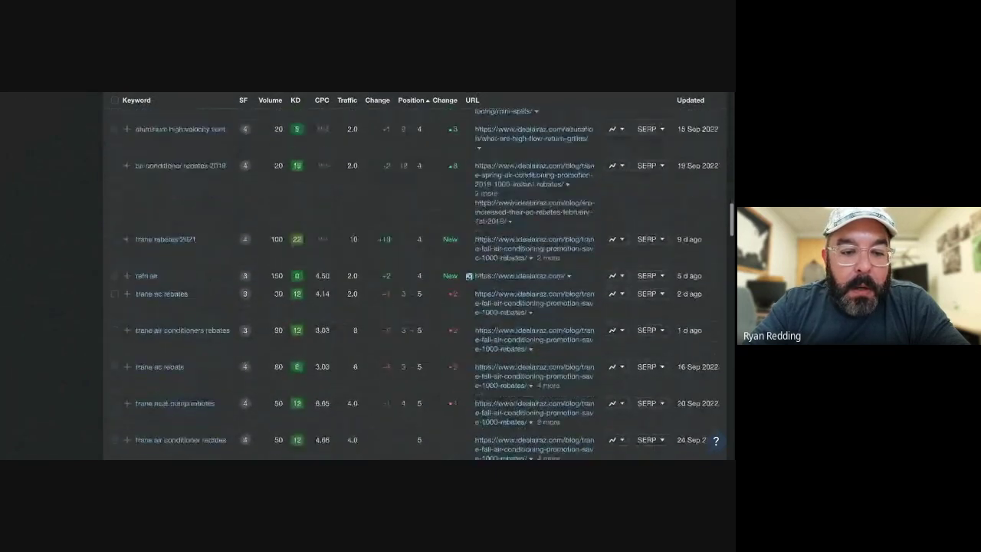
scroll(419, 293, "down", 10)
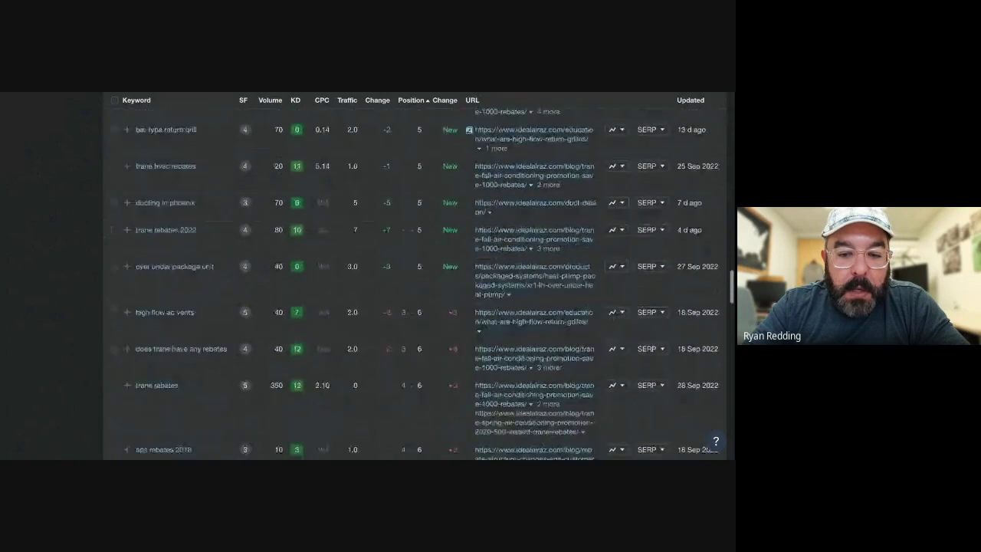
scroll(421, 291, "up", 20)
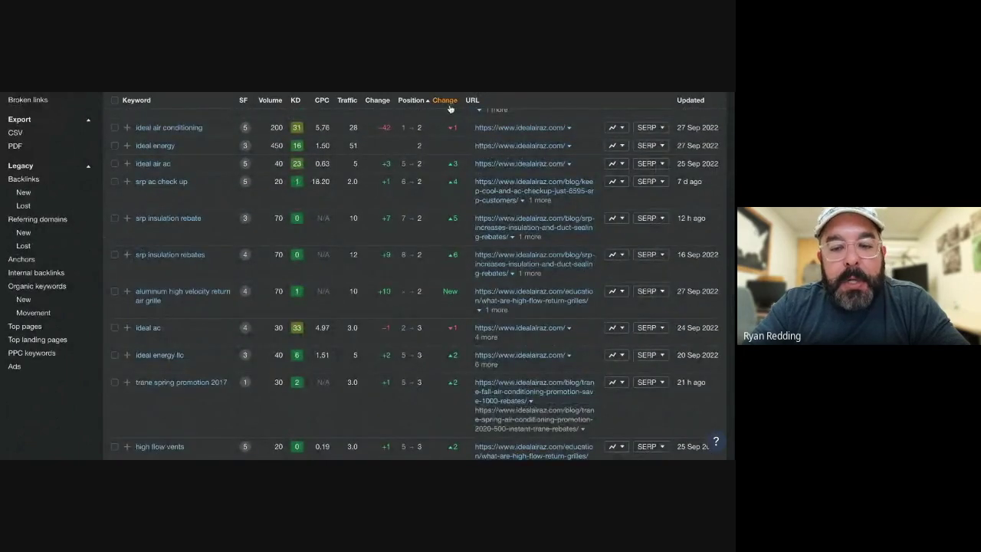
left_click(450, 108)
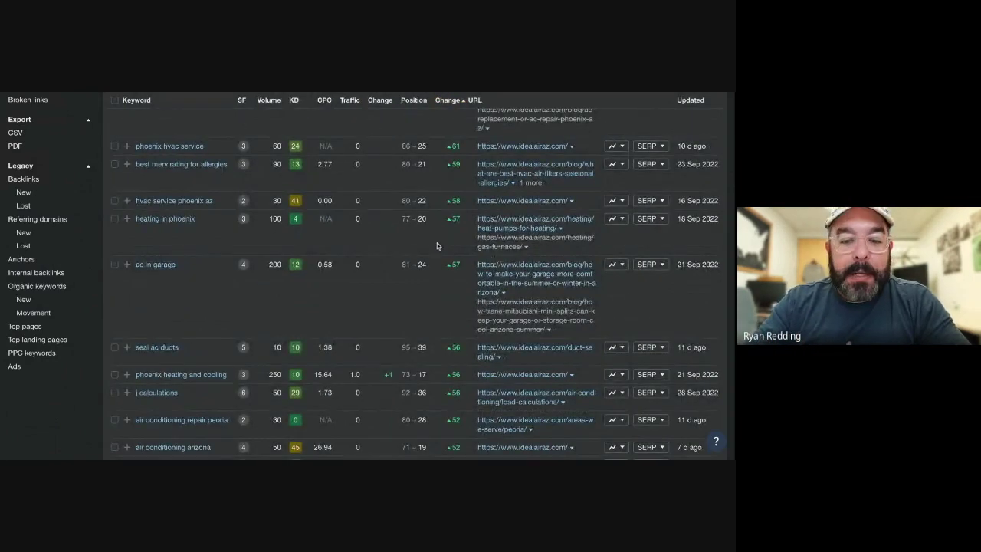
scroll(437, 243, "up", 3)
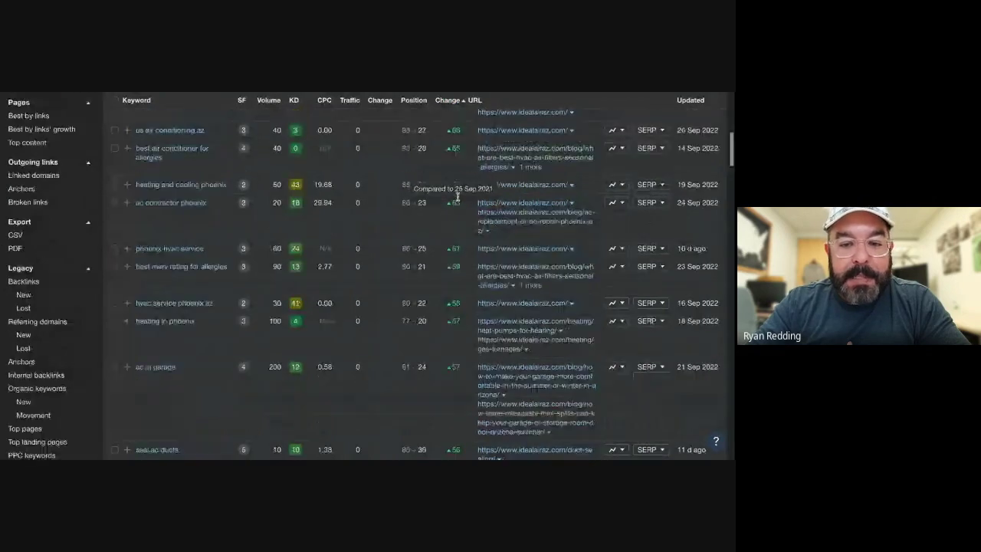
scroll(457, 197, "up", 1)
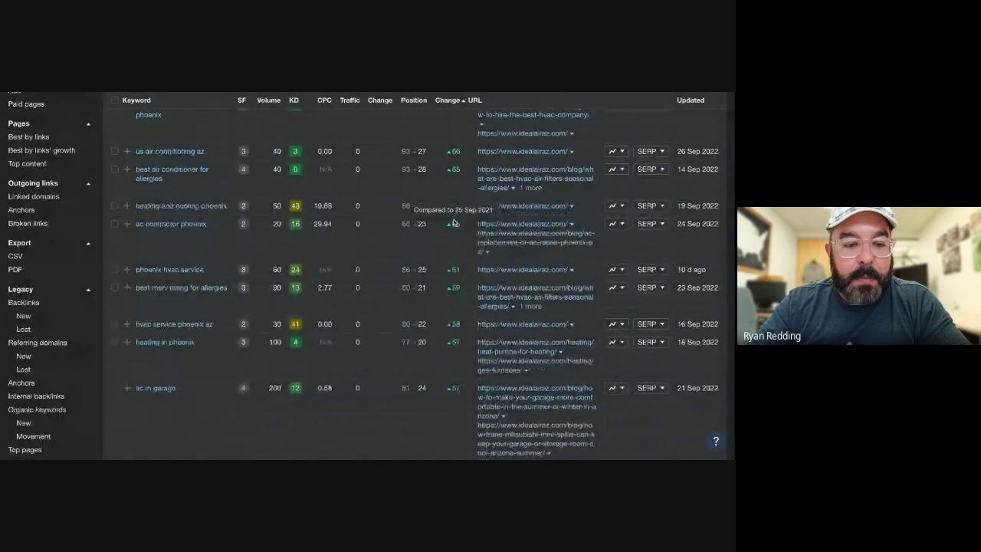
scroll(452, 222, "up", 7)
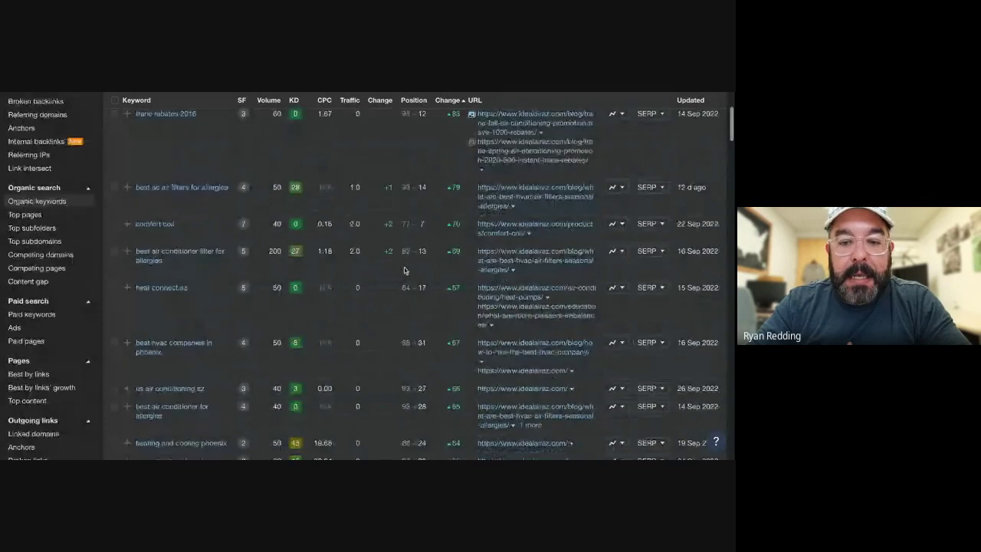
scroll(429, 268, "up", 2)
Examine the previous and current positions and ranking URLs of the most improved keywords, through the end of the first results page
scroll(471, 266, "down", 2)
scroll(472, 266, "down", 3)
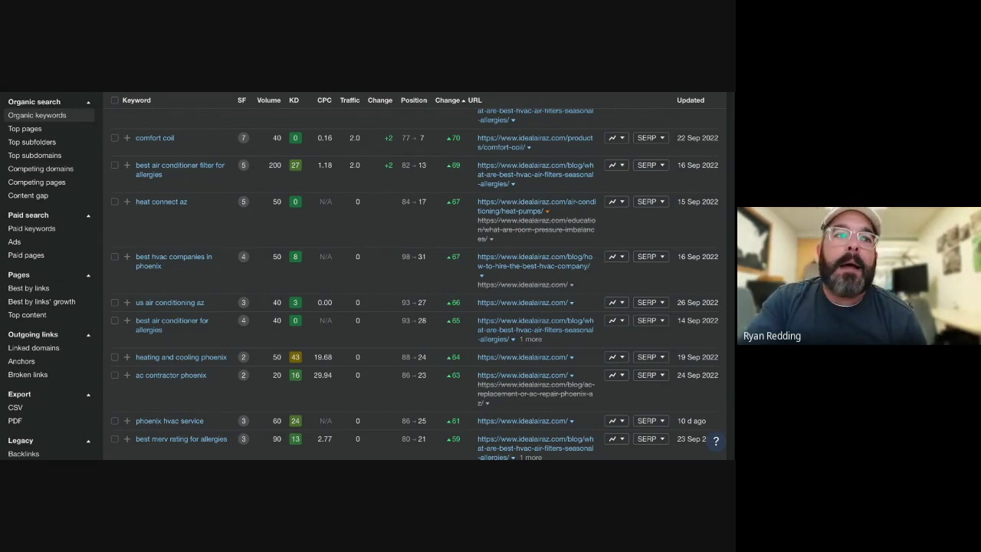
scroll(444, 245, "down", 2)
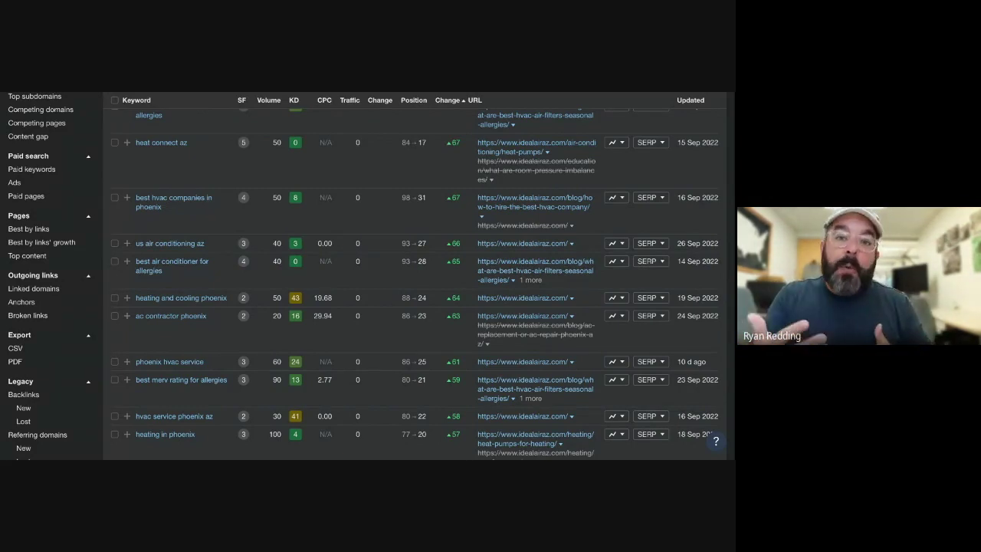
scroll(419, 276, "down", 4)
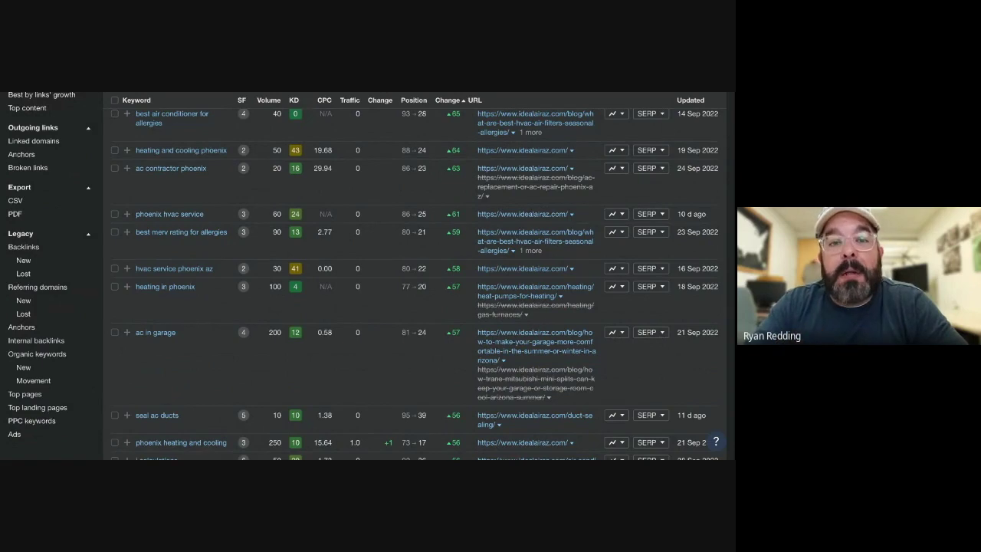
scroll(144, 174, "down", 2)
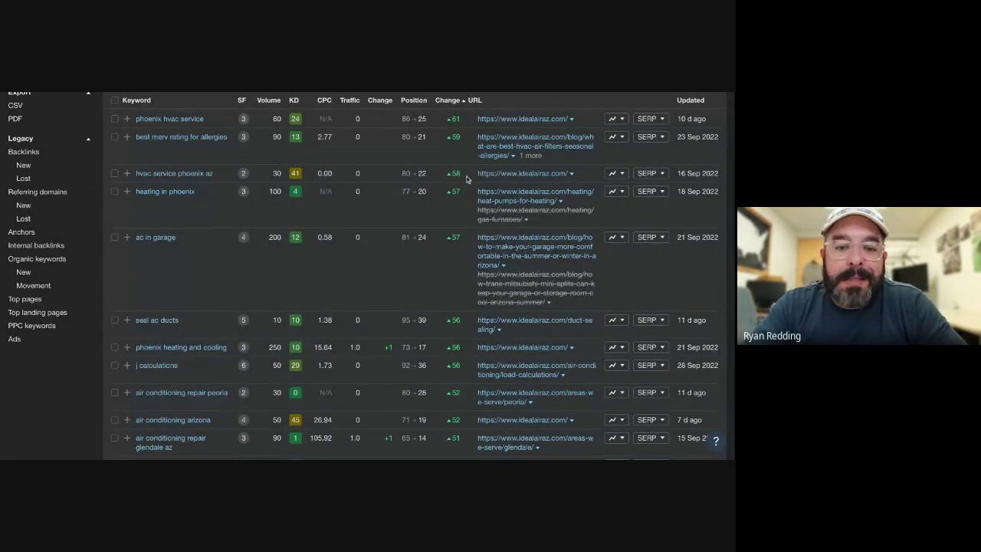
scroll(408, 174, "down", 1)
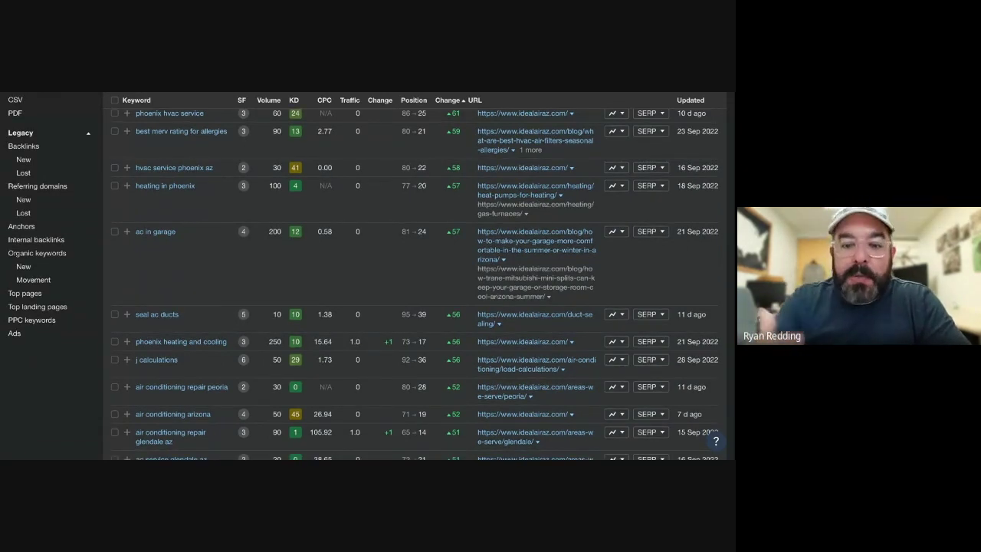
scroll(414, 276, "down", 1)
scroll(418, 276, "down", 5)
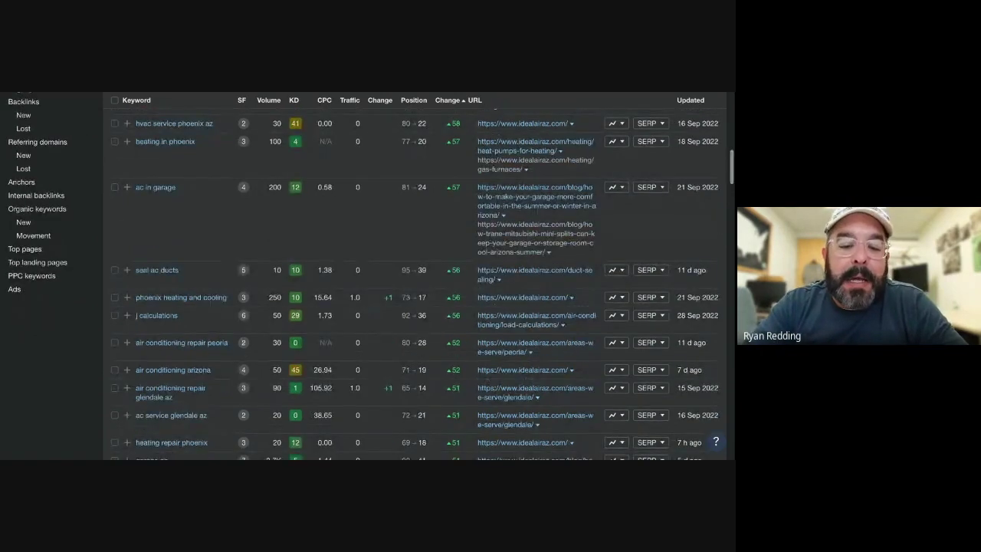
scroll(420, 284, "down", 10)
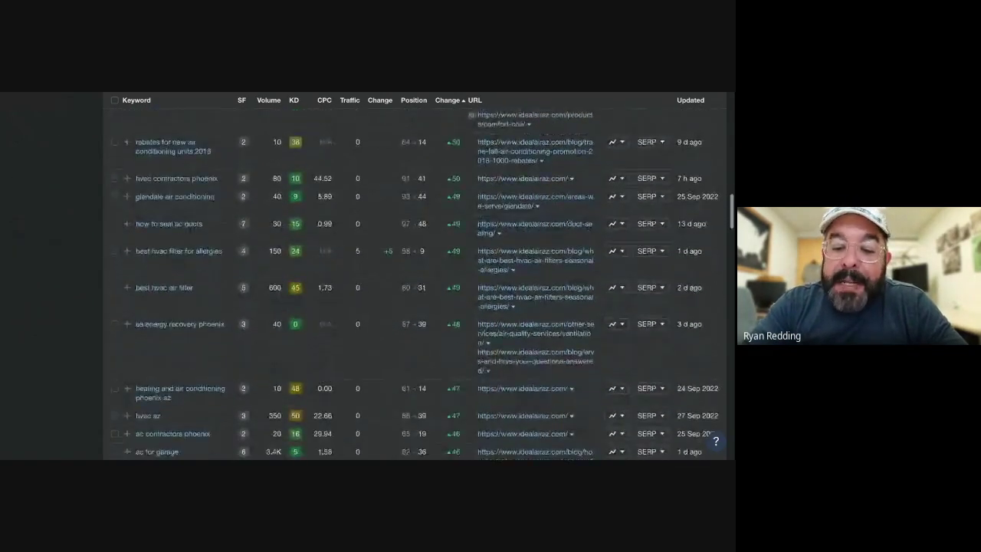
scroll(418, 284, "down", 10)
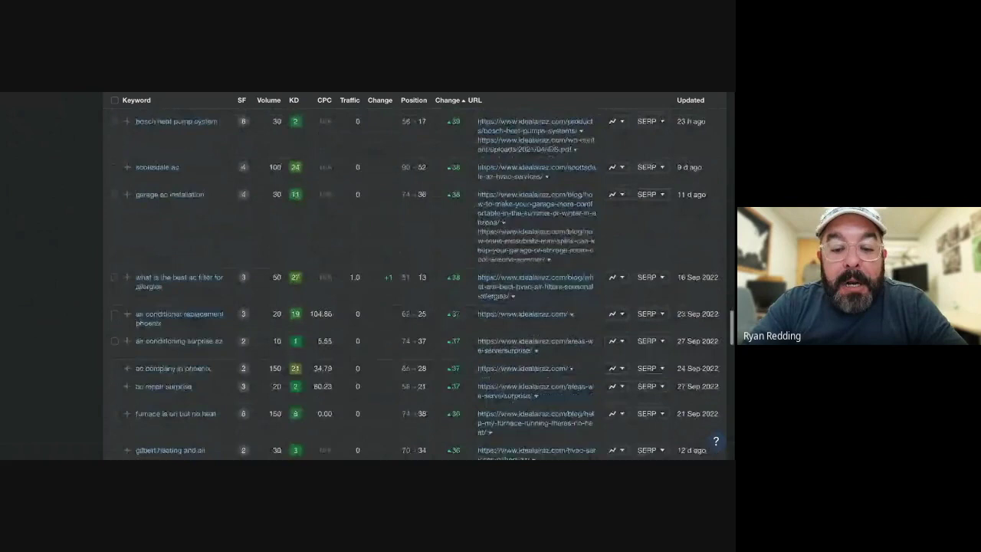
scroll(374, 305, "up", 1)
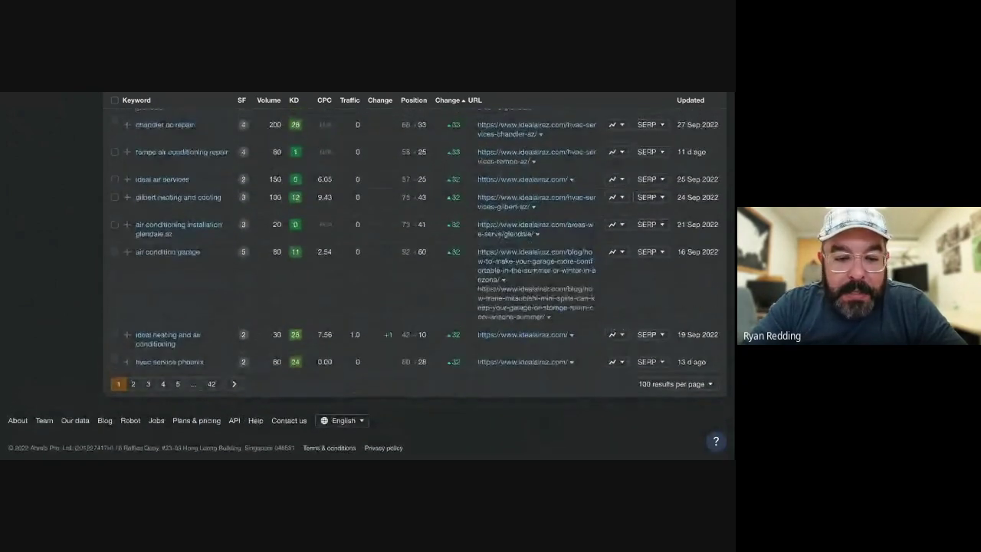
scroll(375, 305, "up", 10)
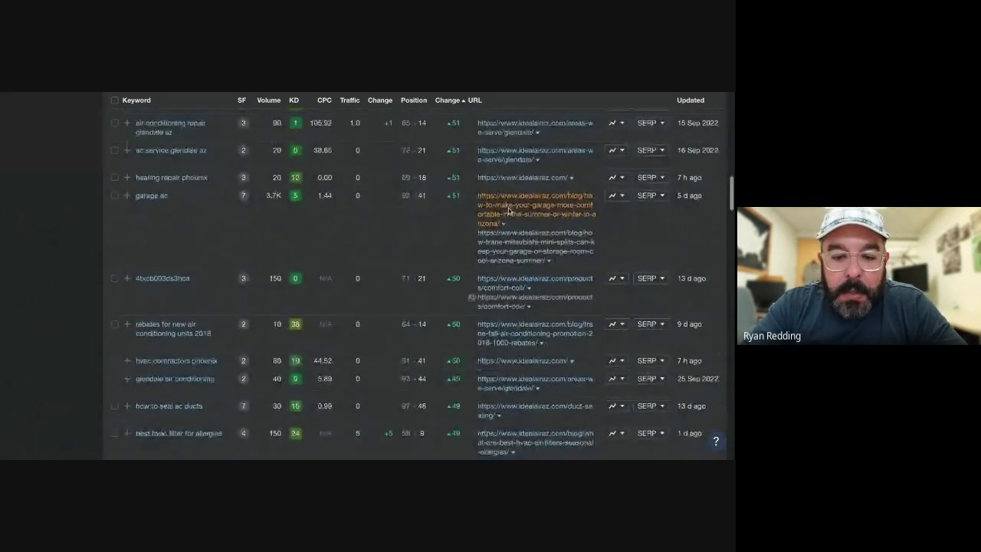
scroll(458, 280, "down", 3)
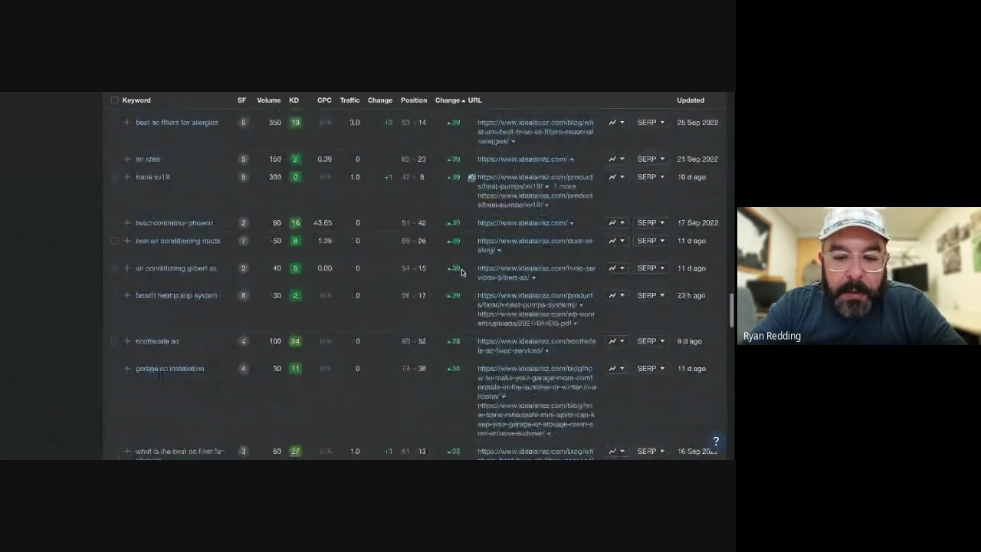
scroll(452, 293, "down", 10)
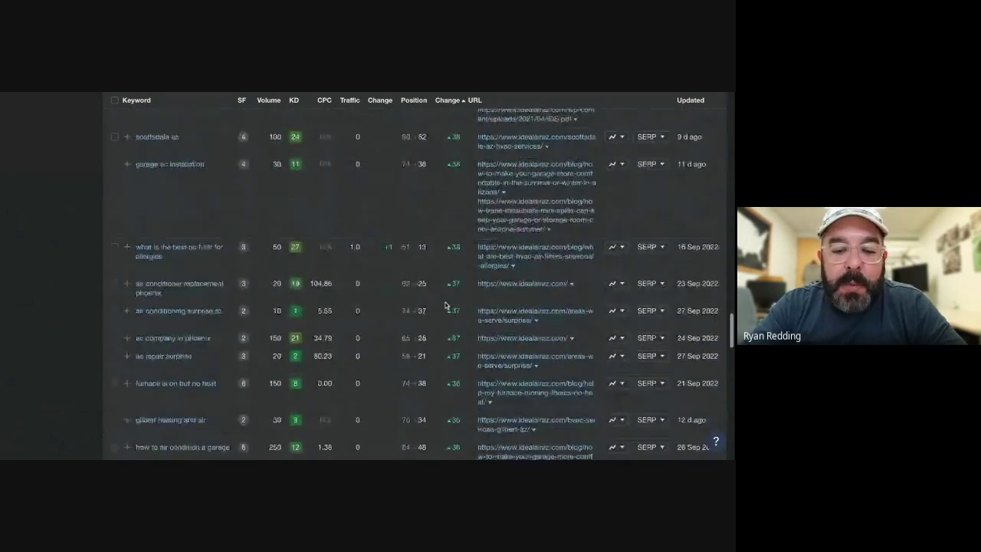
scroll(445, 304, "up", 10)
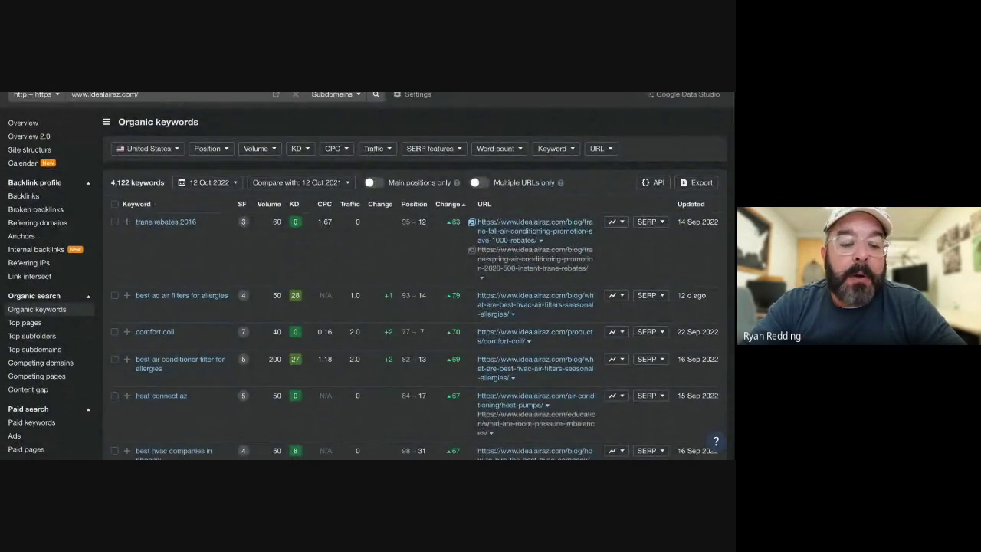
Examine which allergy filter, garage AC, product and local HVAC service keywords gained positions, comparing their volumes and ranking pages
scroll(418, 275, "down", 2)
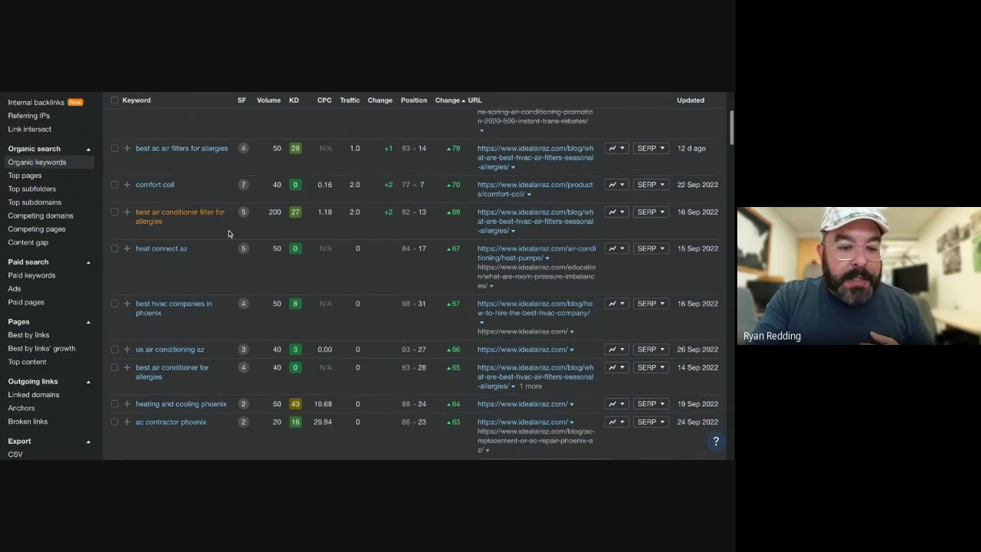
scroll(230, 233, "up", 1)
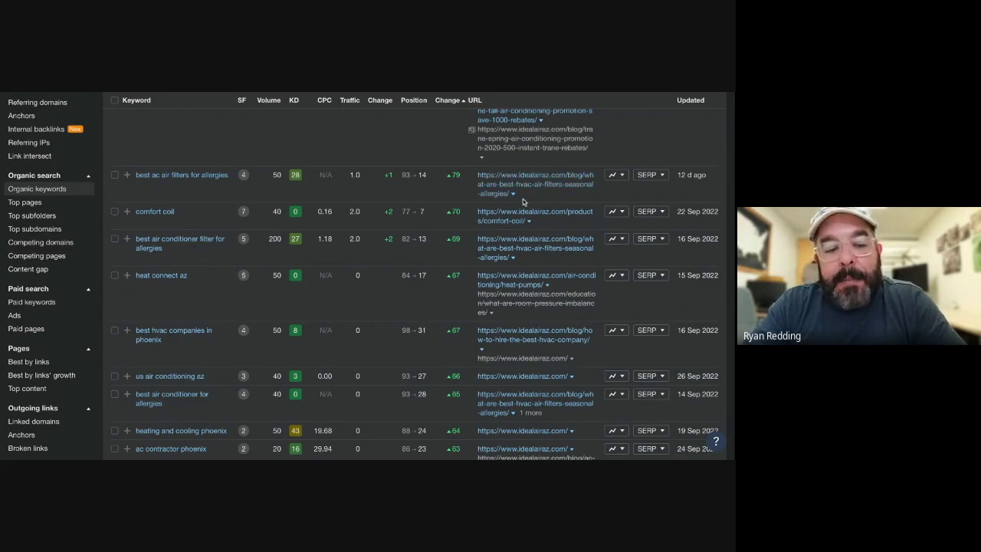
scroll(158, 253, "down", 1)
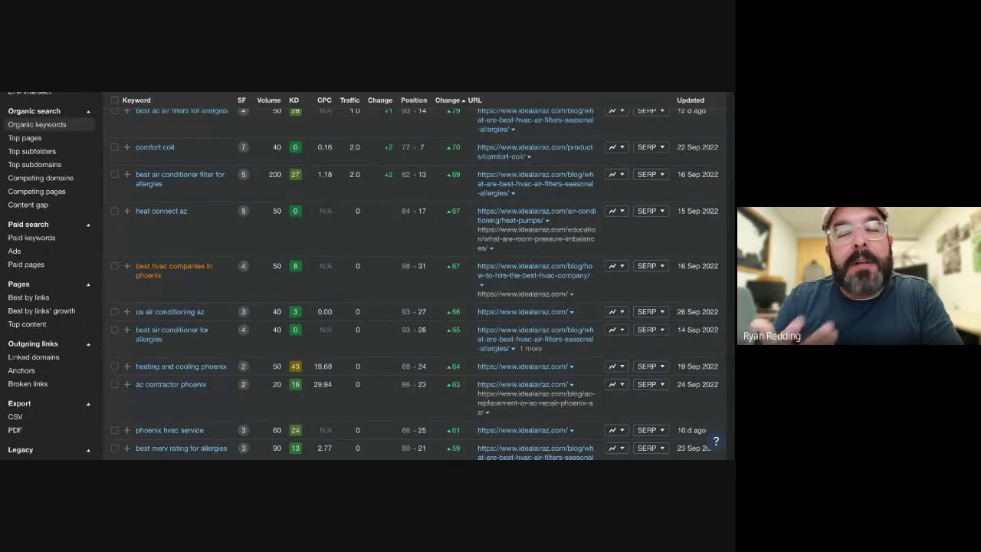
scroll(418, 276, "down", 15)
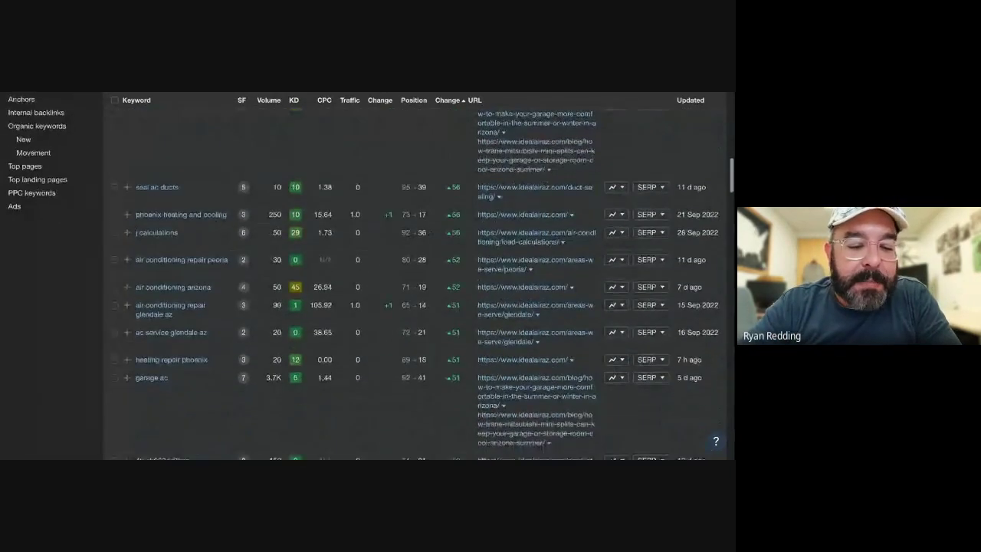
scroll(154, 210, "up", 1)
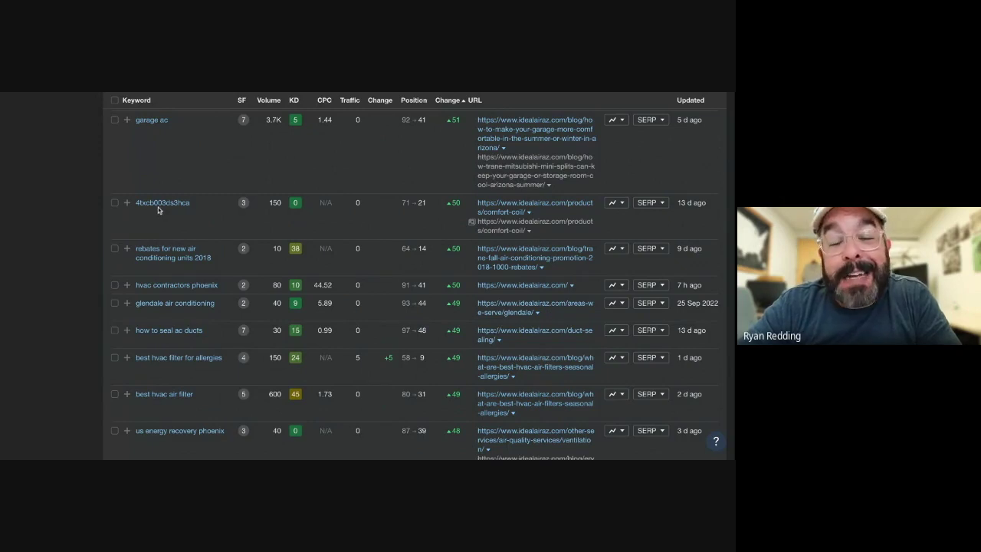
scroll(158, 207, "down", 3)
scroll(168, 191, "down", 15)
scroll(180, 284, "up", 6)
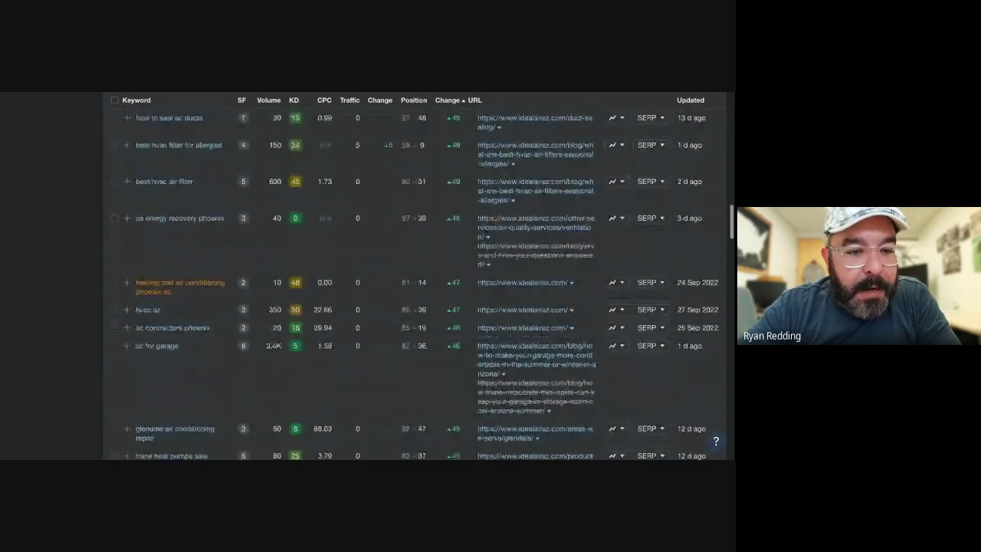
scroll(154, 284, "down", 3)
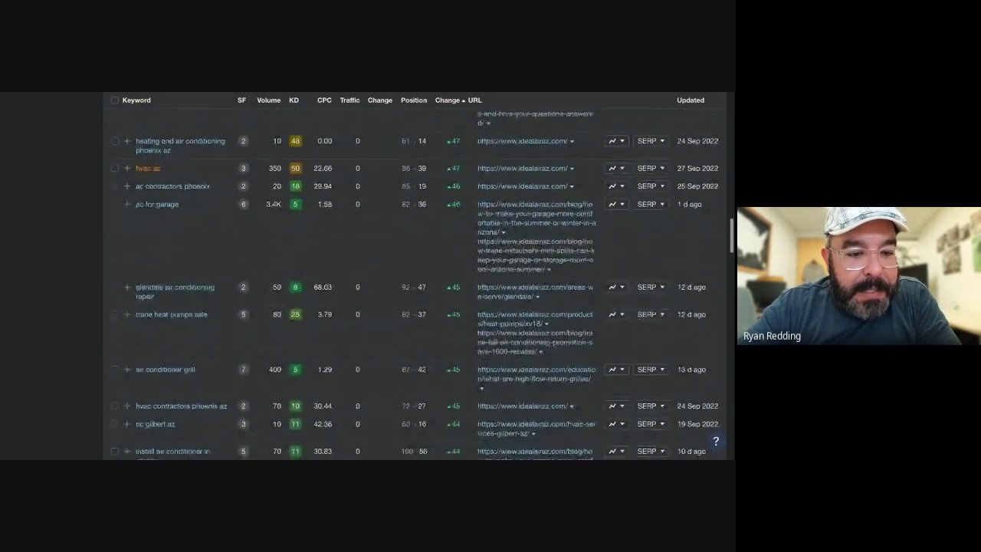
scroll(167, 214, "down", 6)
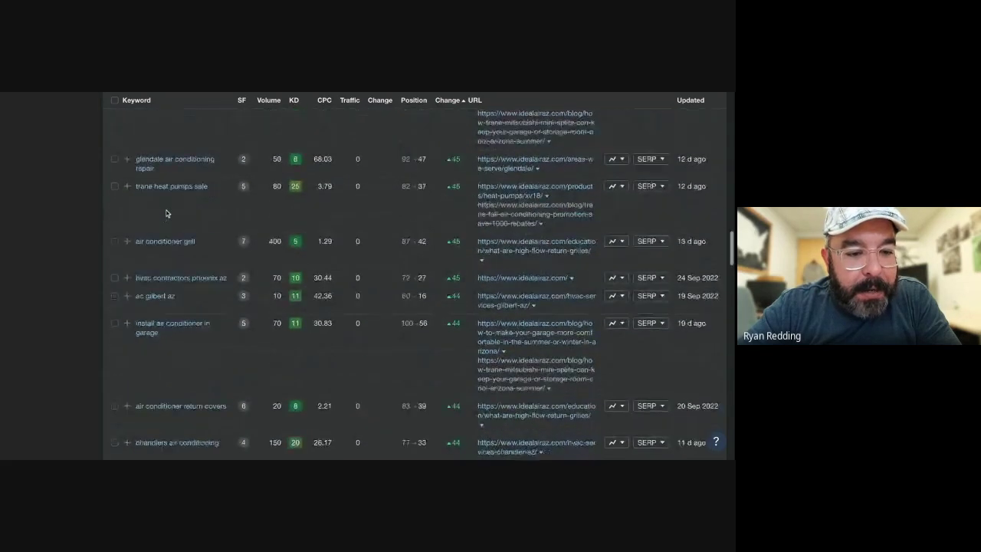
scroll(418, 283, "down", 3)
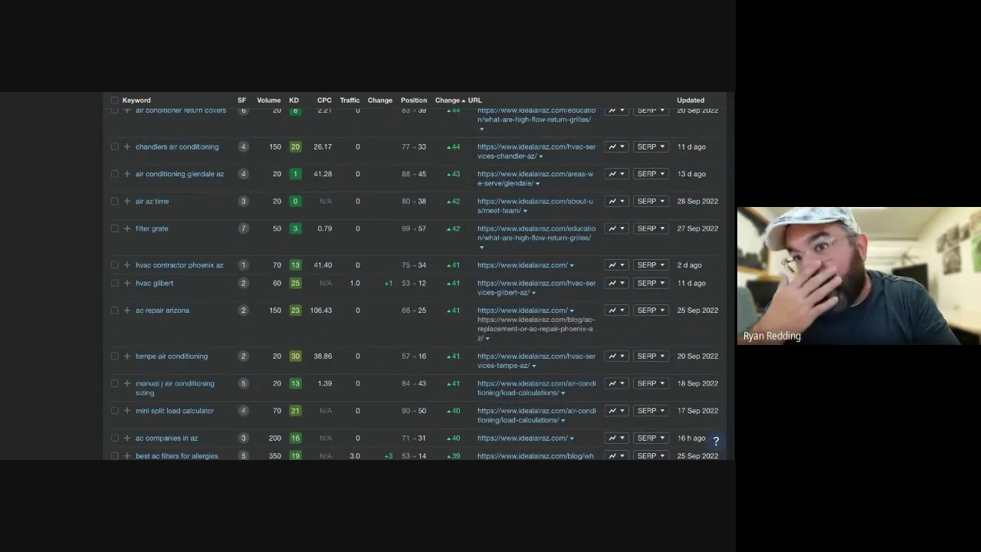
scroll(418, 284, "down", 1)
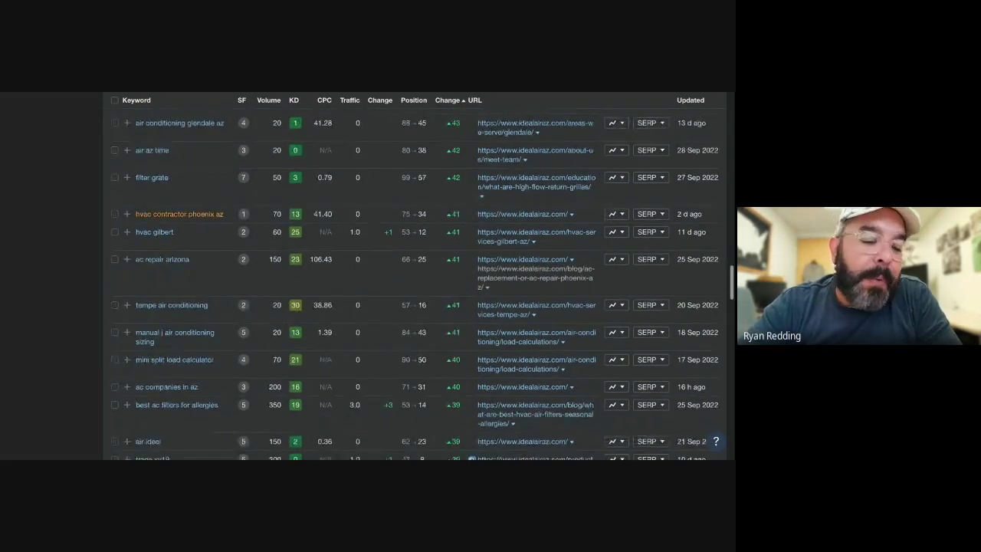
scroll(202, 274, "down", 8)
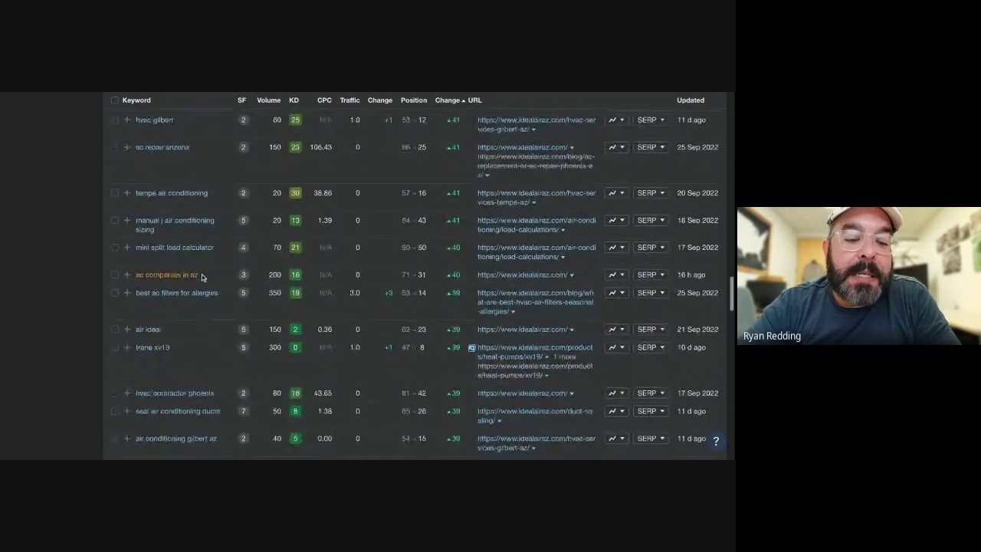
scroll(418, 283, "down", 1)
Look through the available comparison periods for the organic keywords, back to the 2020 months, and keep the 12 Oct 2021 comparison
scroll(417, 283, "up", 20)
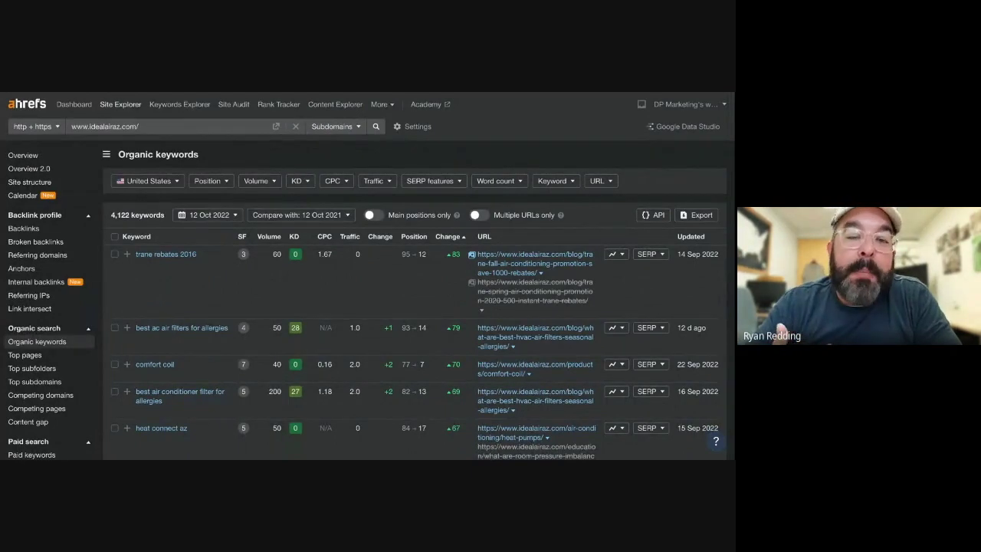
scroll(254, 158, "down", 1)
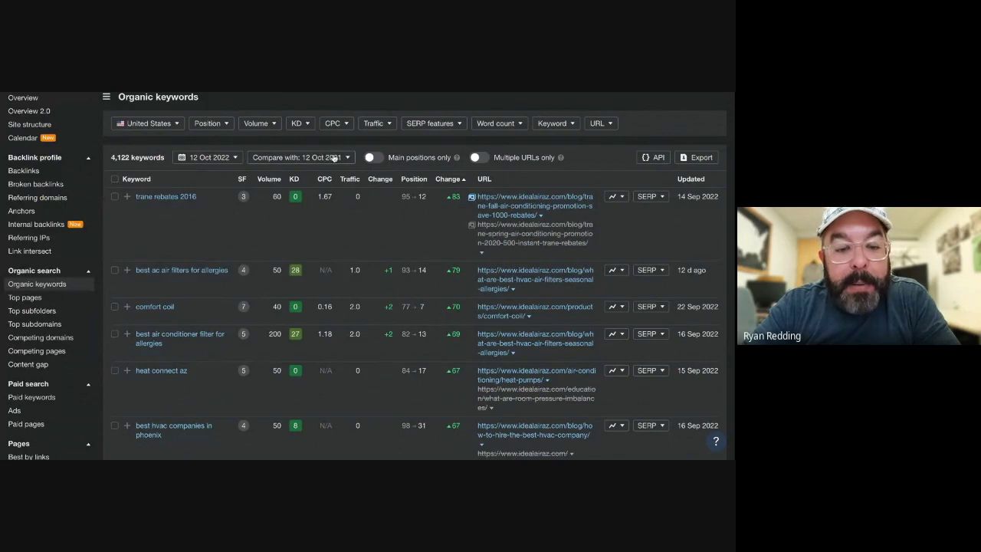
left_click(335, 157)
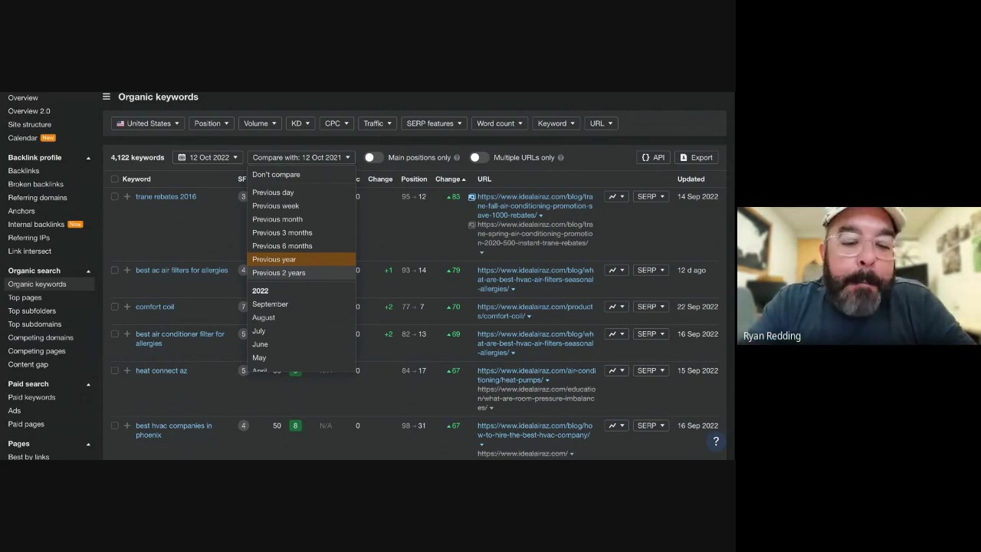
scroll(301, 268, "down", 5)
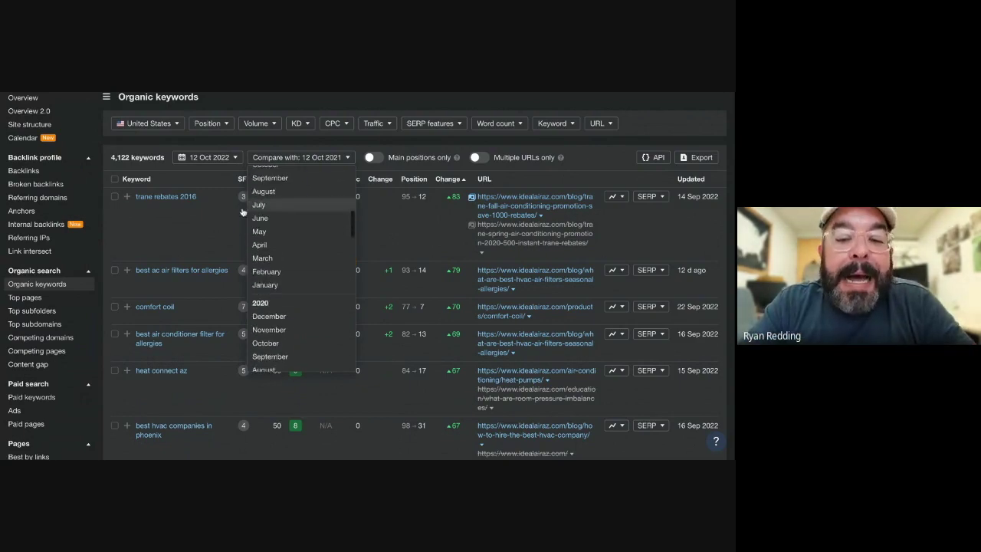
left_click(648, 121)
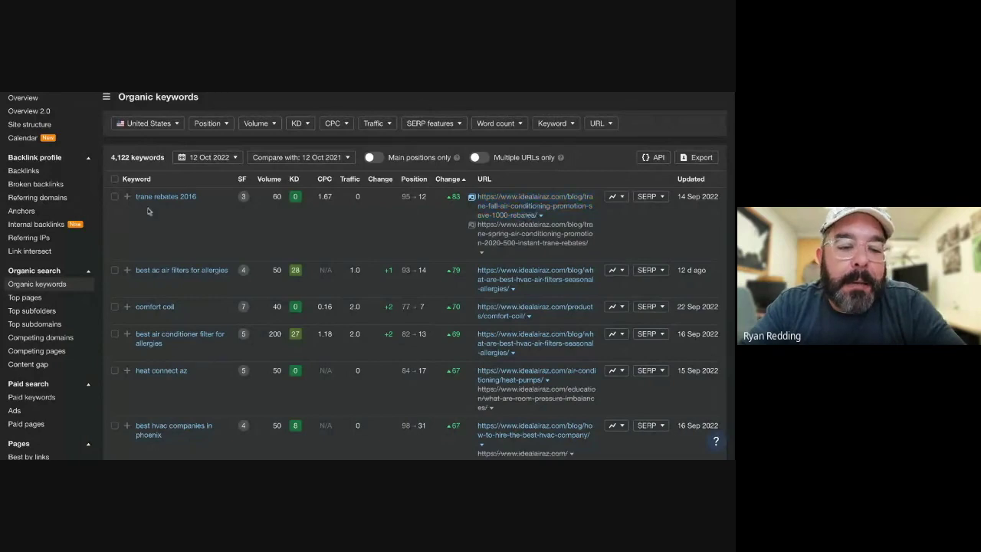
Examine the position gains of lower-listed local keywords such as Scottsdale, Surprise, Gilbert and Phoenix AC services, with their ranking pages
scroll(245, 248, "down", 15)
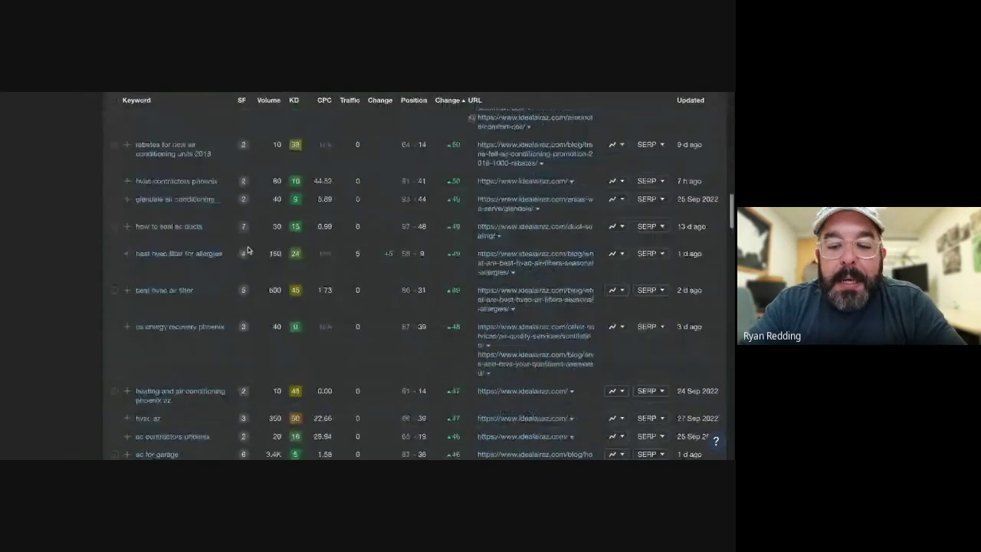
scroll(243, 192, "down", 10)
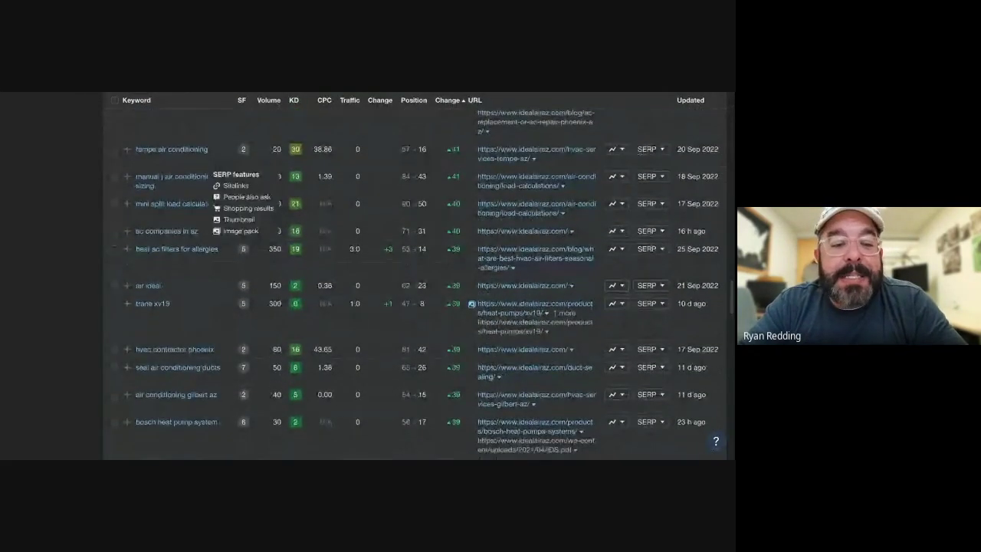
scroll(243, 191, "down", 8)
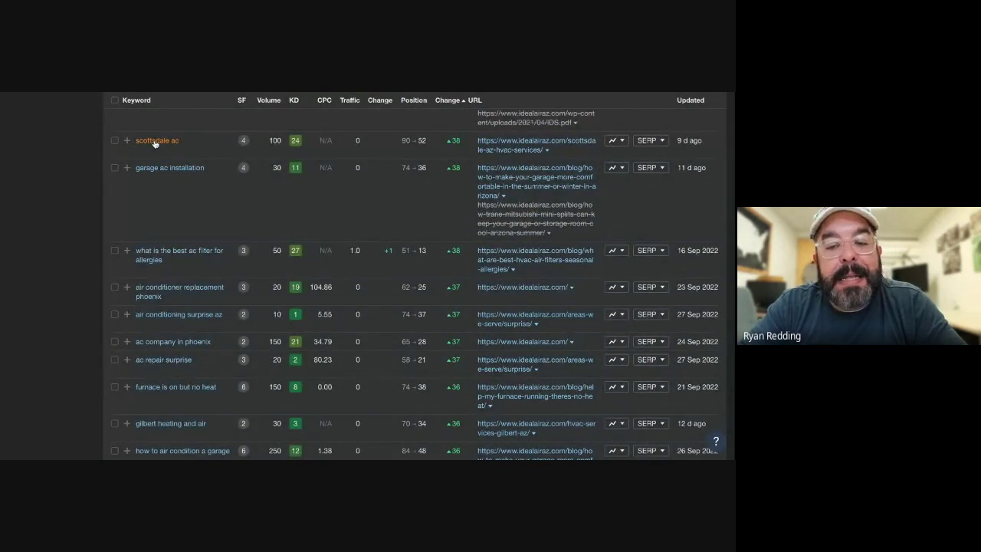
scroll(170, 163, "down", 1)
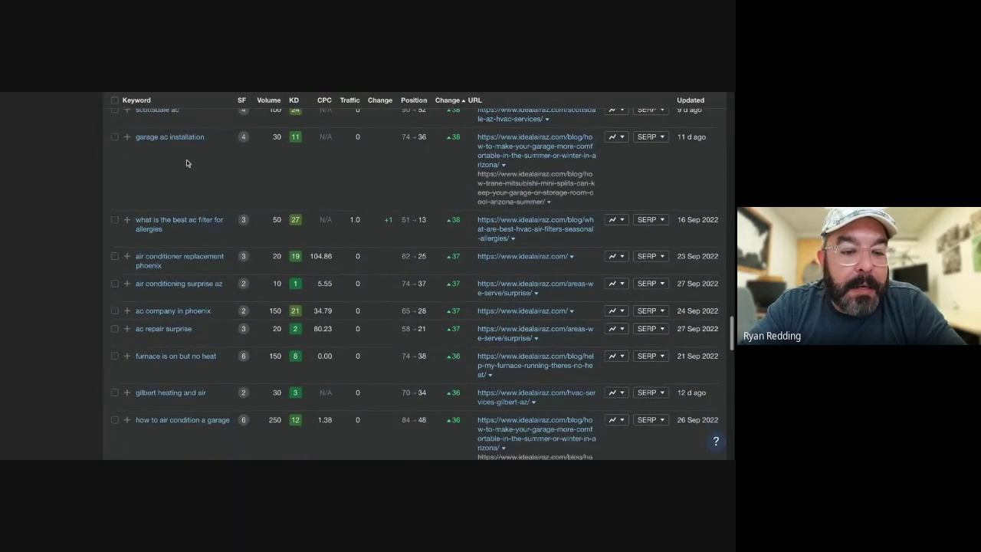
scroll(171, 168, "down", 2)
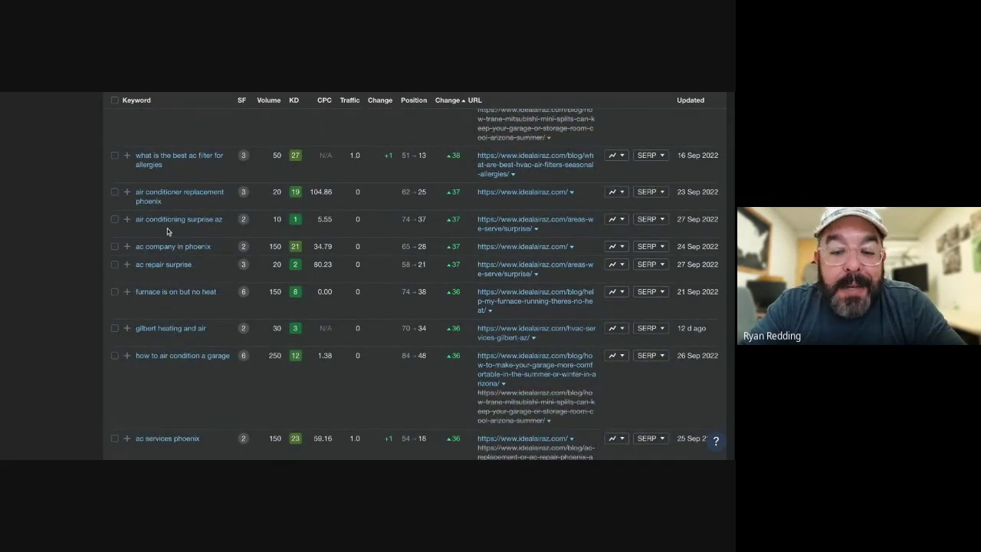
scroll(167, 229, "down", 12)
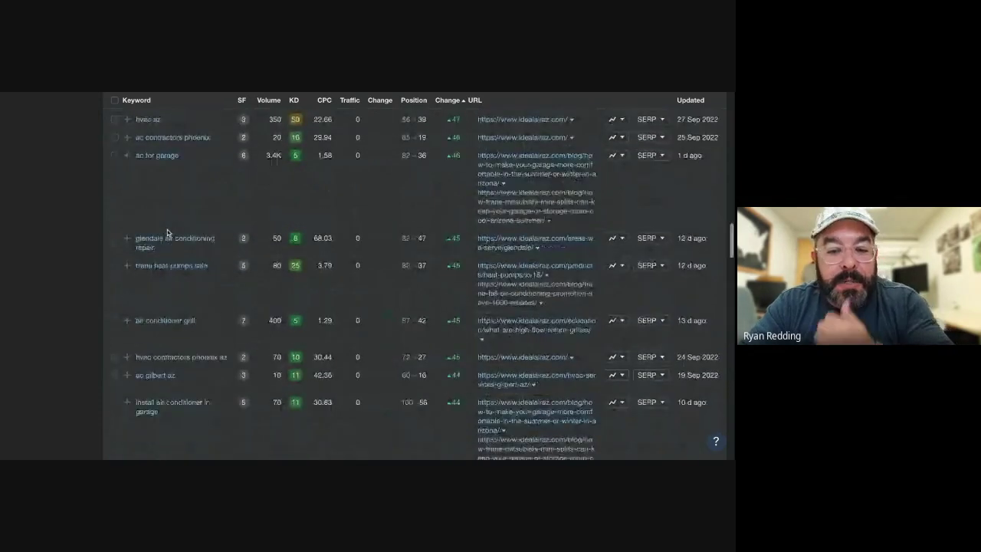
Sort the organic keywords by position in ascending order and review the best-ranking ones and their URLs
left_click(419, 103)
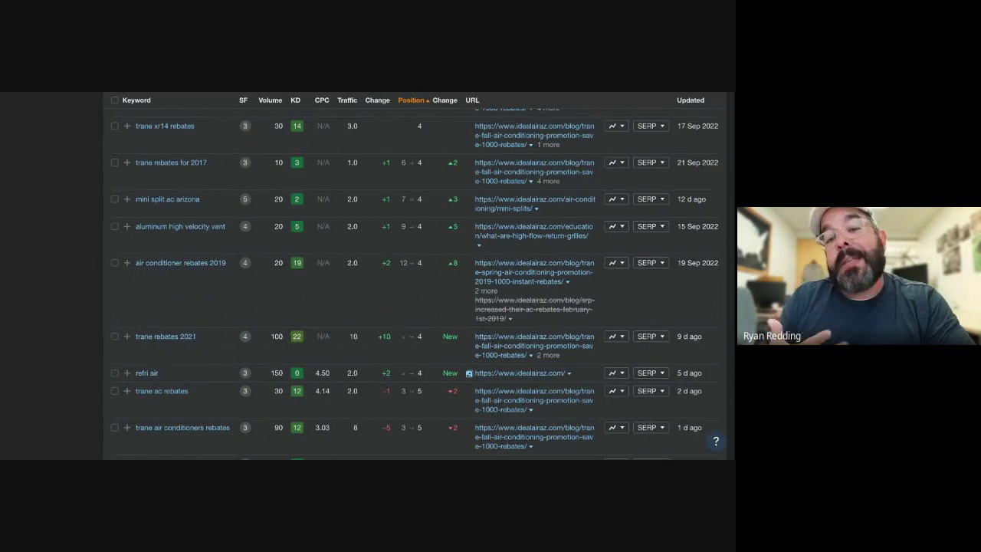
scroll(401, 209, "up", 1)
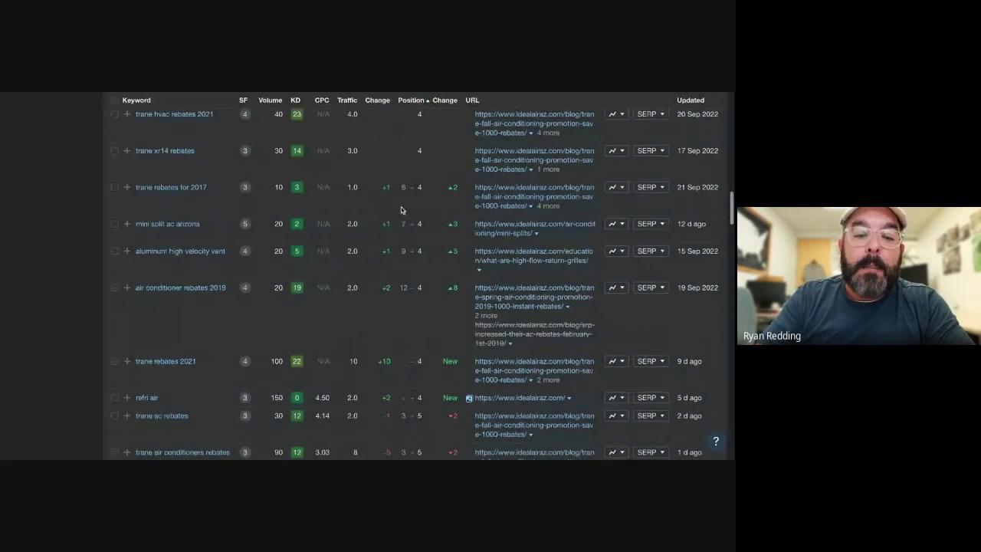
scroll(401, 209, "down", 15)
scroll(400, 284, "down", 15)
scroll(401, 284, "down", 5)
scroll(401, 283, "up", 3)
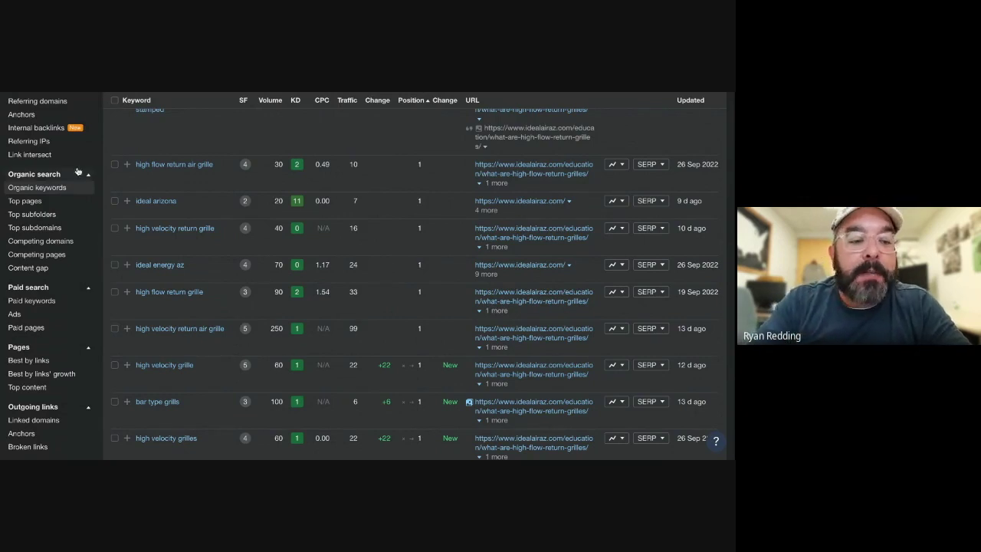
scroll(77, 171, "up", 3)
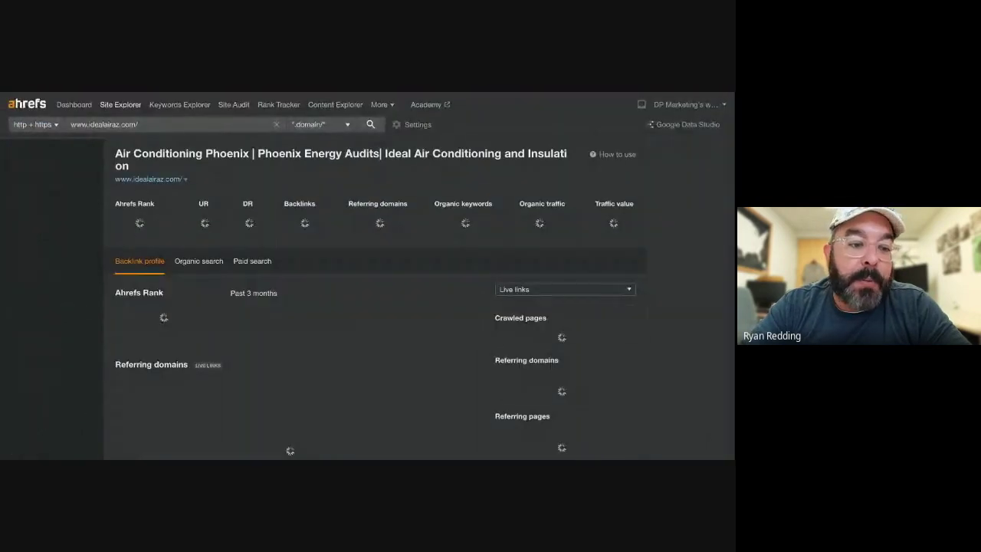
scroll(251, 172, "down", 3)
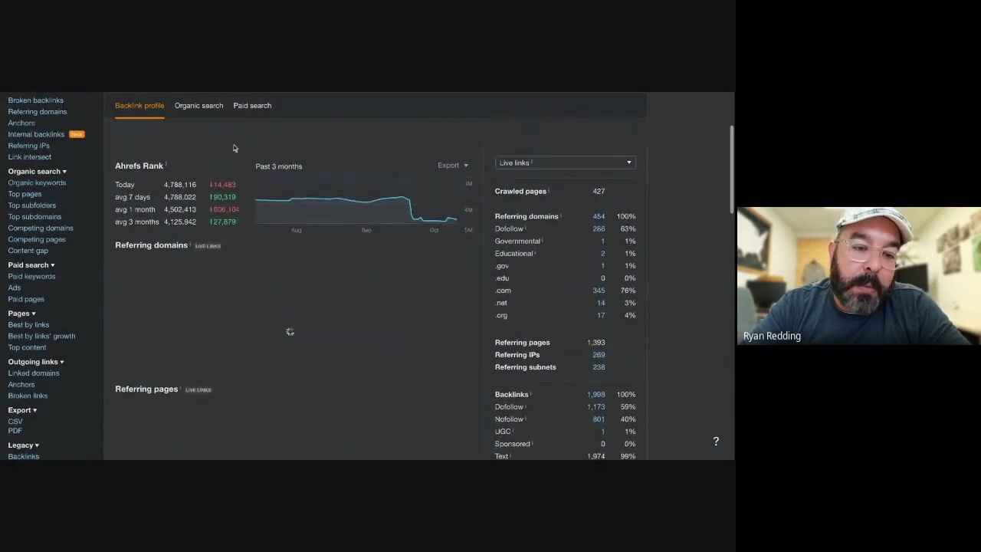
left_click(210, 110)
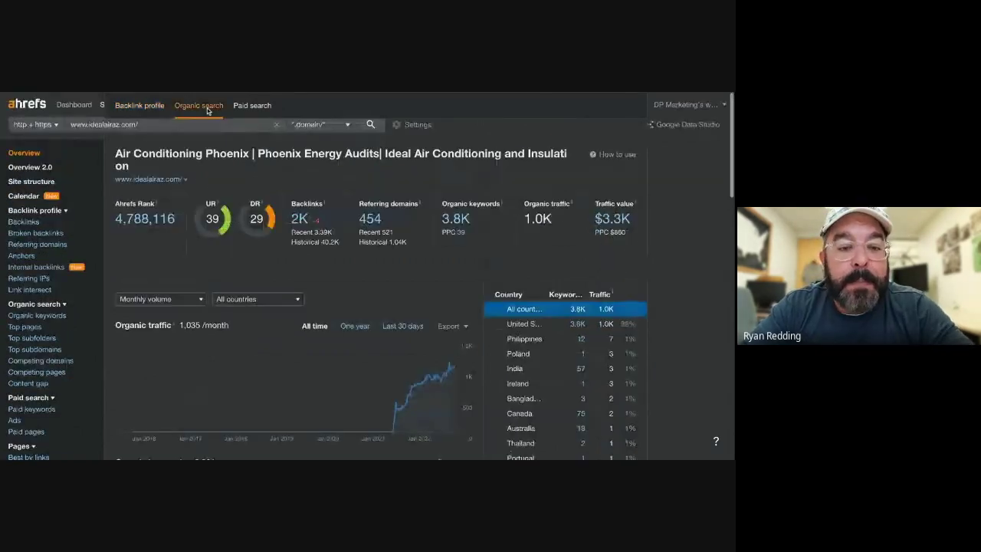
scroll(334, 252, "down", 2)
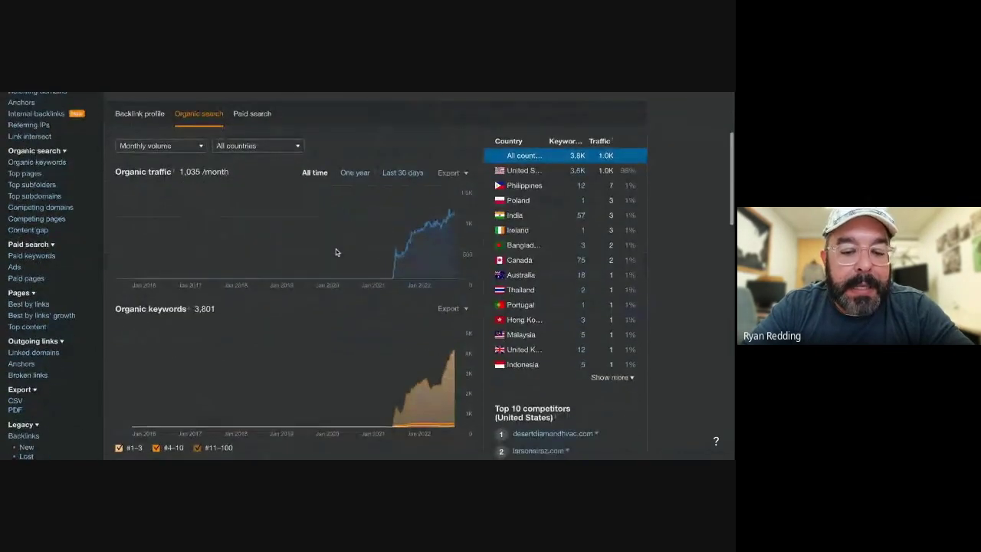
Limit the organic search charts to one year and examine the organic traffic, organic keywords and traffic value trends
left_click(363, 176)
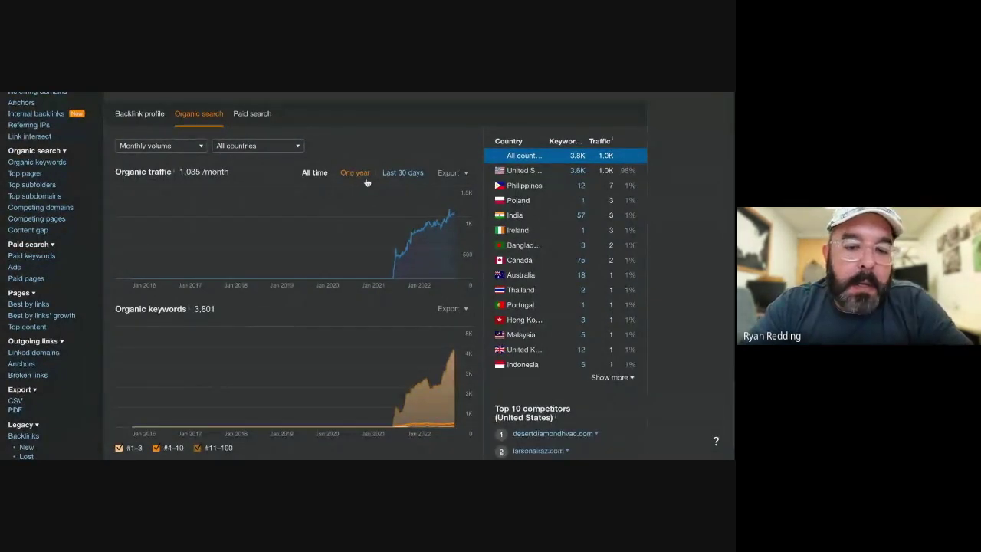
scroll(355, 414, "down", 1)
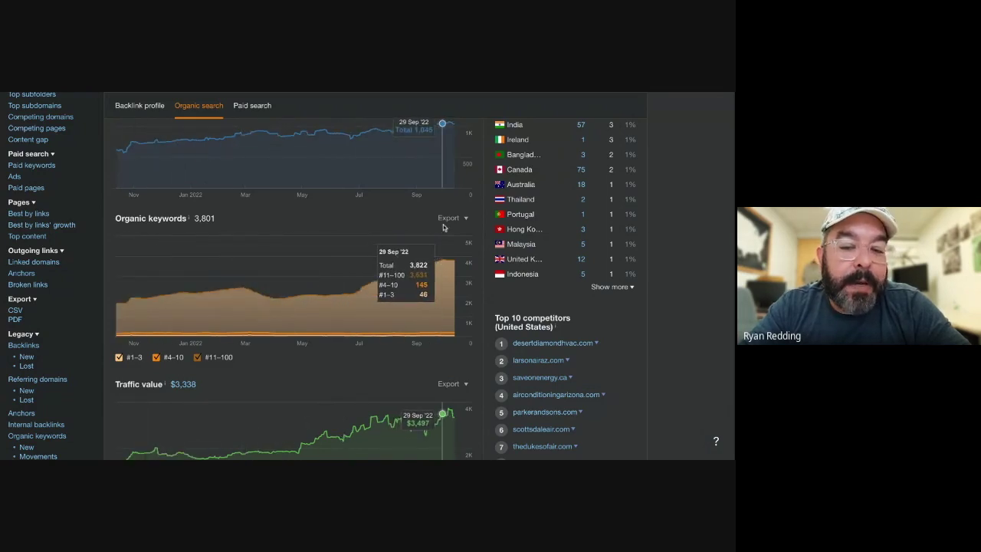
scroll(448, 230, "up", 1)
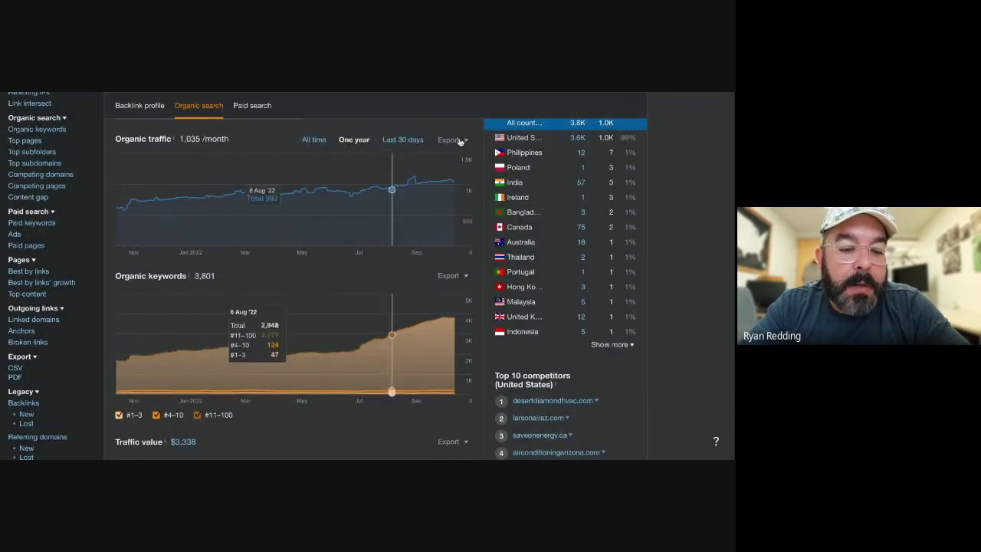
scroll(372, 259, "down", 3)
scroll(372, 262, "down", 1)
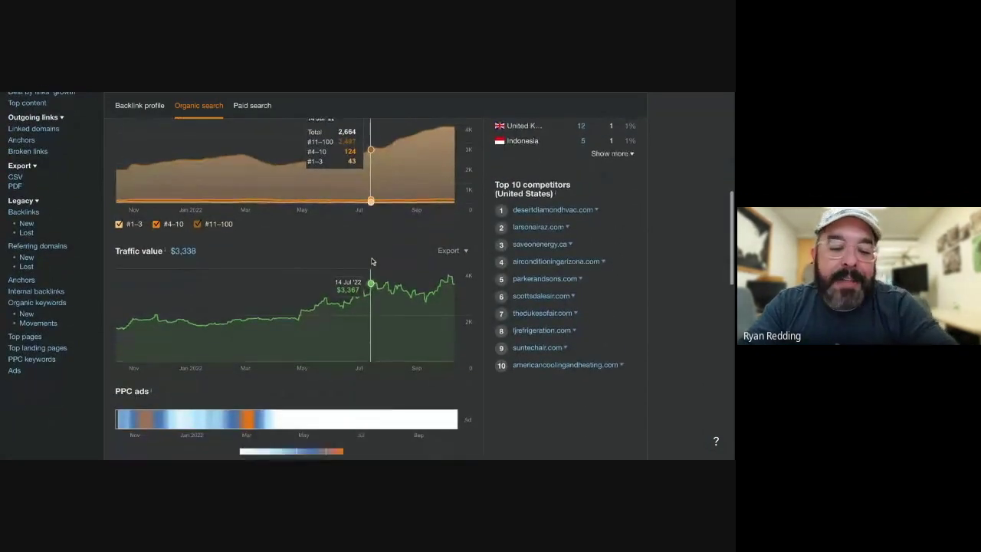